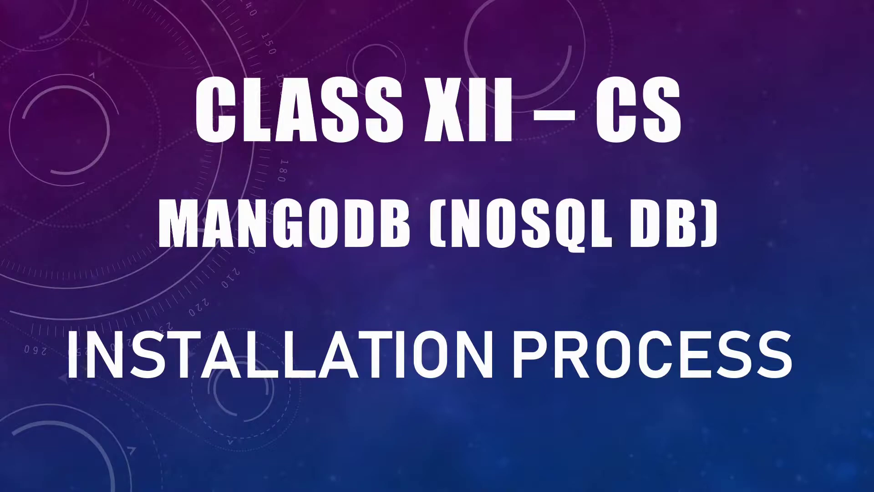
Leave the slide show, switch to Chrome and open the MongoDB Community Download page from the "mangodb download" Google results
{"action": "key", "text": "Escape"}
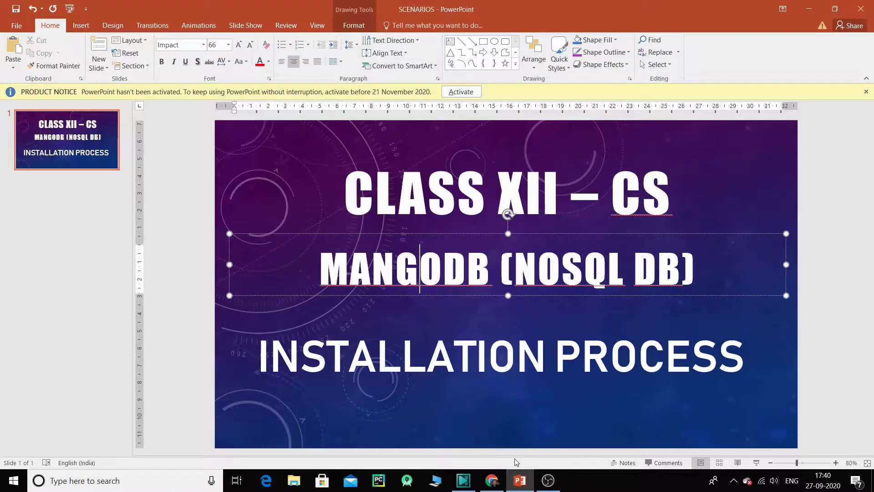
{"action": "left_click", "coordinate": [490, 482]}
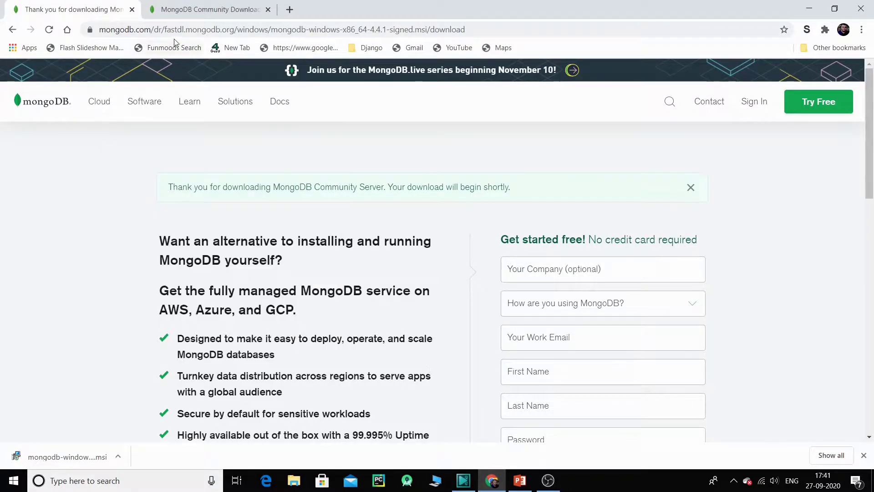
{"action": "left_click", "coordinate": [209, 9]}
{"action": "left_click", "coordinate": [12, 29]}
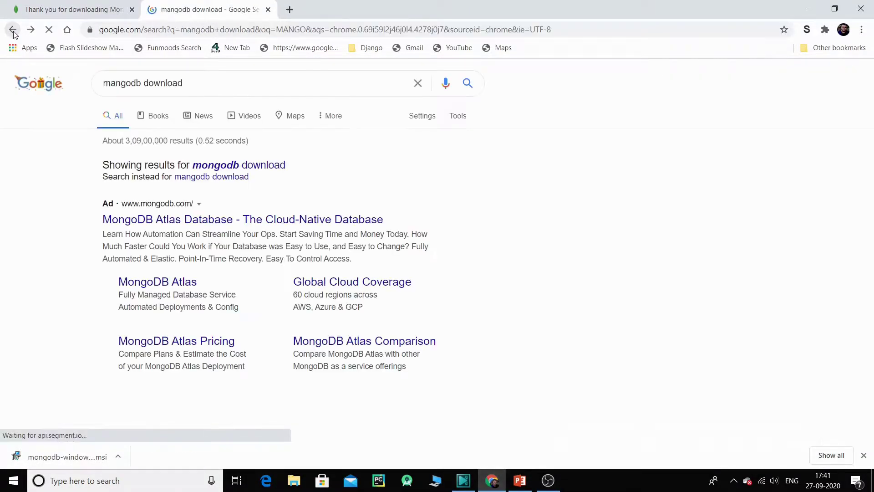
{"action": "scroll", "coordinate": [275, 271], "scroll_direction": "up", "scroll_amount": 5}
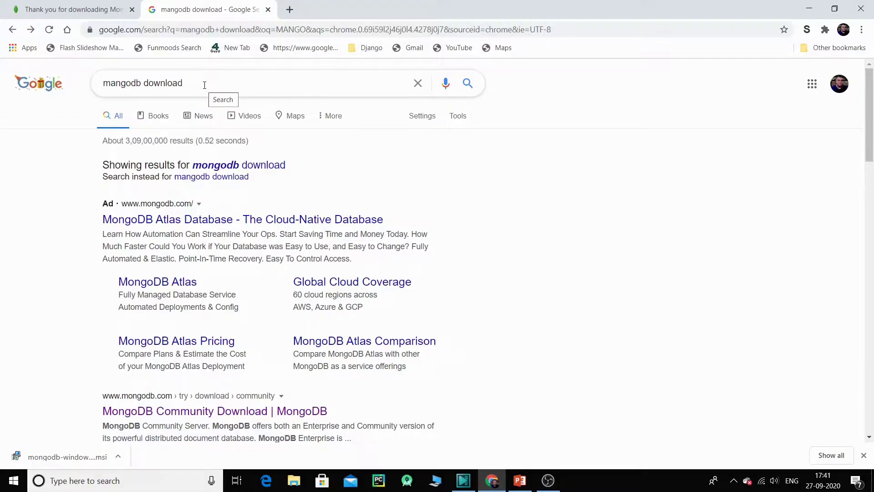
{"action": "scroll", "coordinate": [205, 85], "scroll_direction": "down", "scroll_amount": 4}
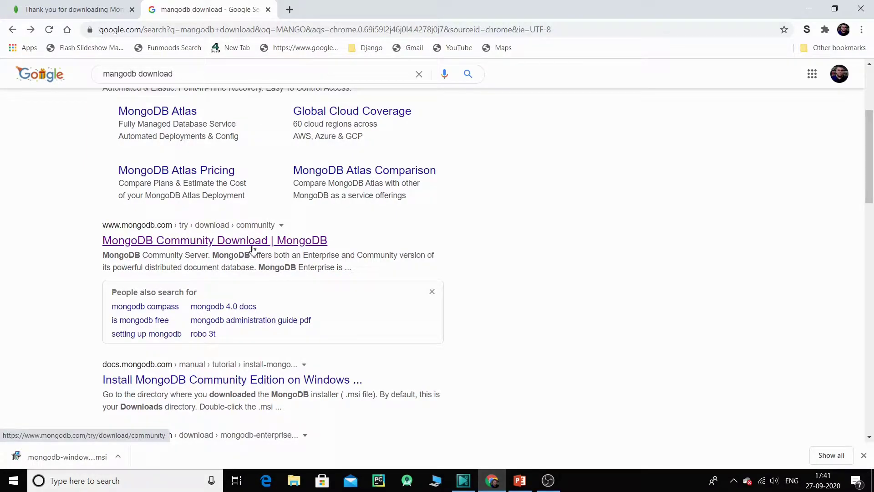
{"action": "left_click", "coordinate": [199, 248]}
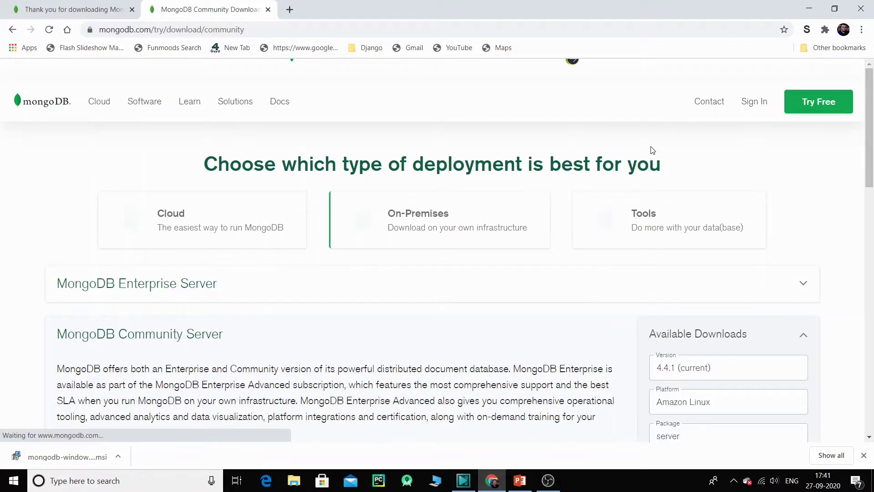
Choose version 4.4.1 (current) of MongoDB Community Server for Windows as an msi package and download it
{"action": "scroll", "coordinate": [781, 279], "scroll_direction": "down", "scroll_amount": 3}
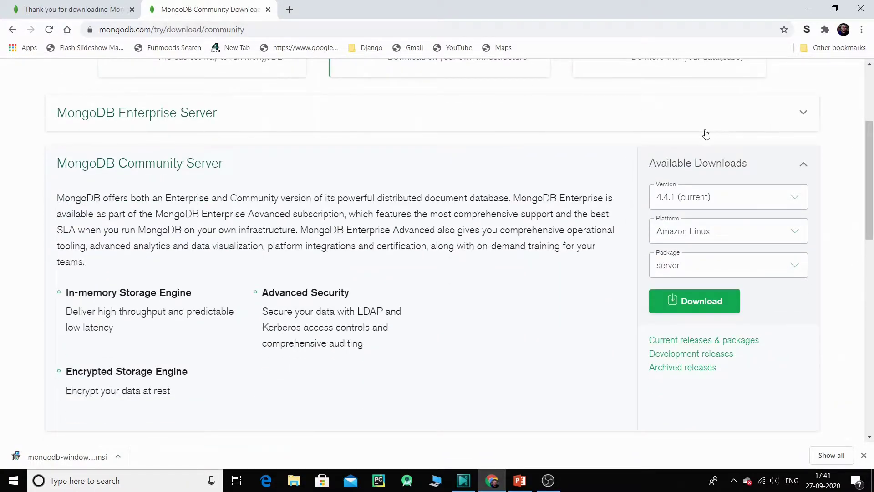
{"action": "scroll", "coordinate": [662, 276], "scroll_direction": "down", "scroll_amount": 1}
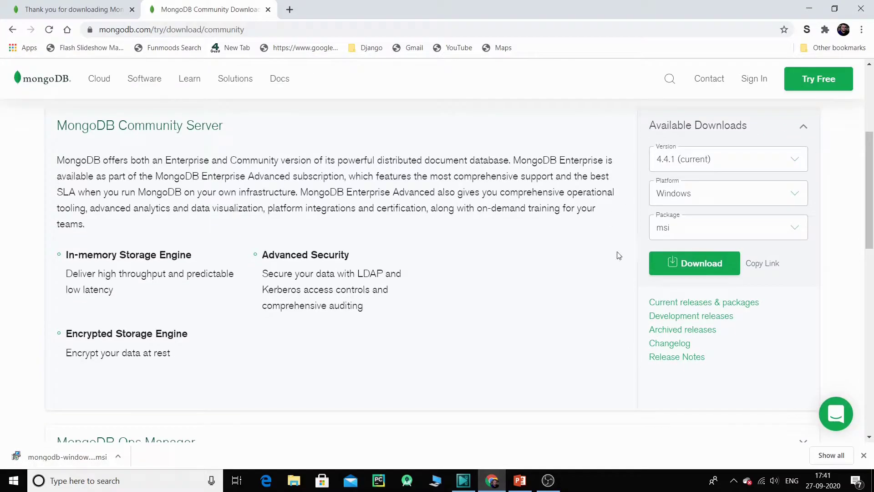
{"action": "left_click", "coordinate": [755, 171]}
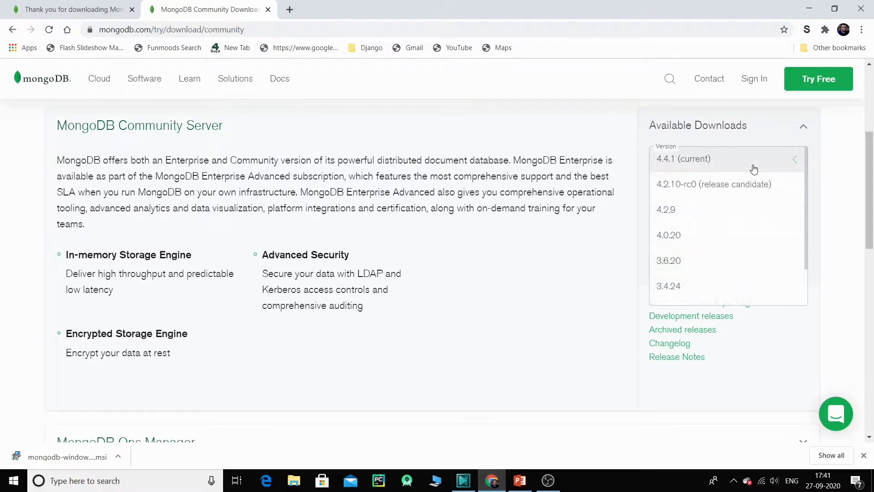
{"action": "left_click", "coordinate": [714, 163]}
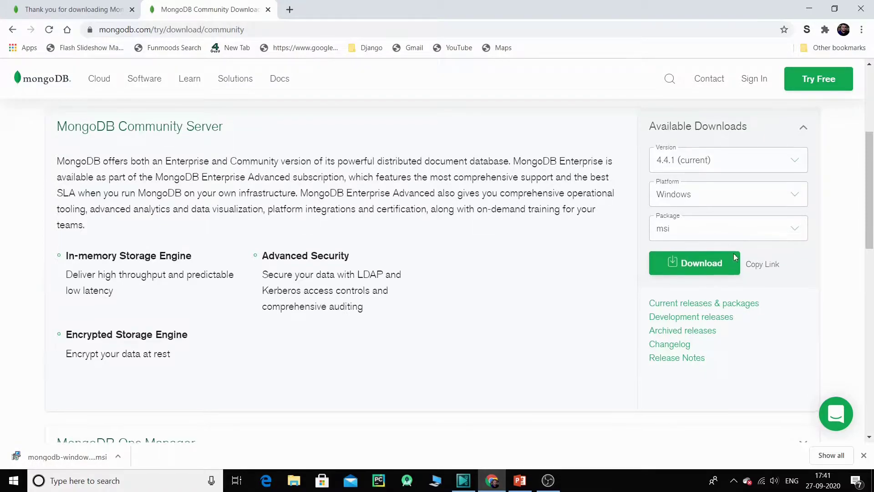
{"action": "scroll", "coordinate": [733, 253], "scroll_direction": "up", "scroll_amount": 2}
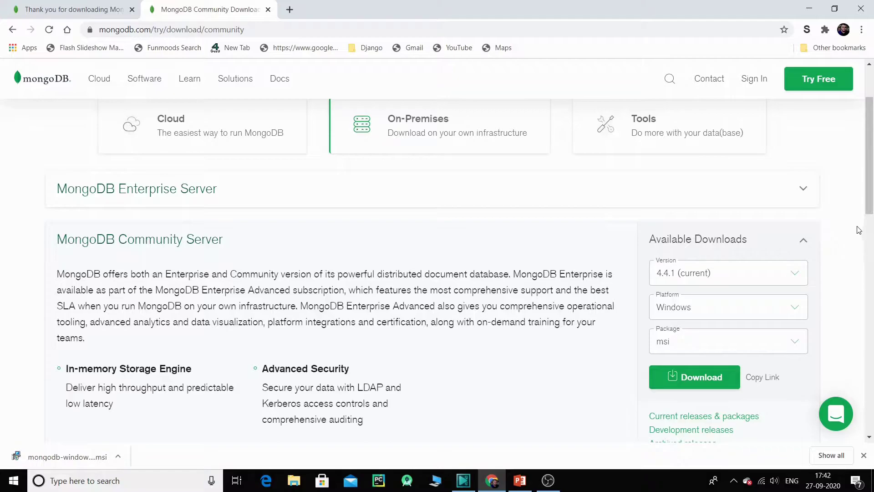
{"action": "scroll", "coordinate": [860, 231], "scroll_direction": "down", "scroll_amount": 1}
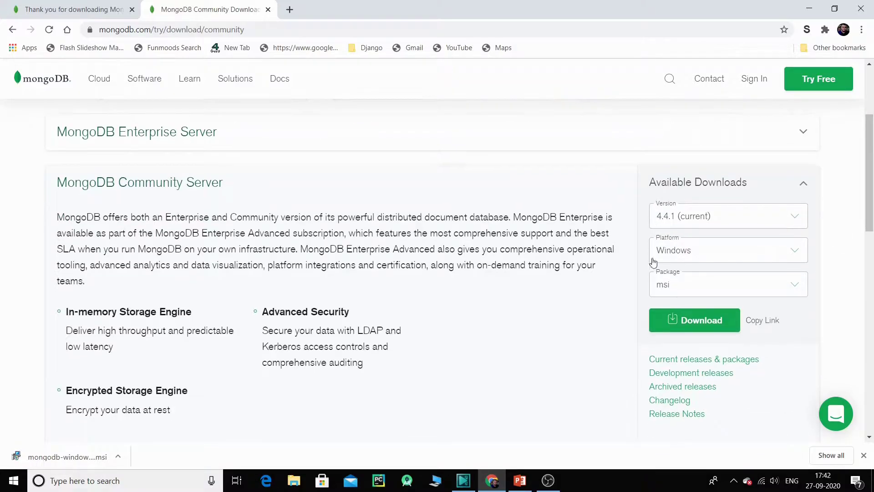
{"action": "left_click", "coordinate": [720, 321]}
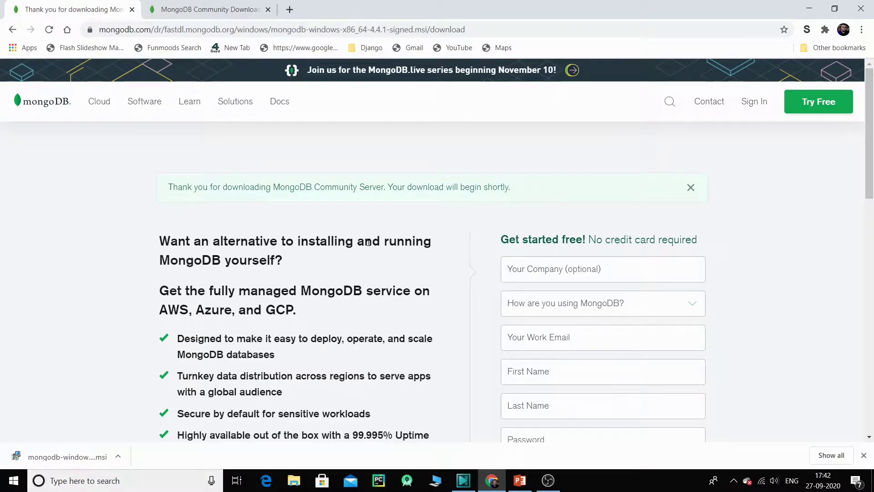
Show the downloaded MongoDB 4.4.1 msi file in its folder and launch the installer
{"action": "scroll", "coordinate": [592, 235], "scroll_direction": "down", "scroll_amount": 3}
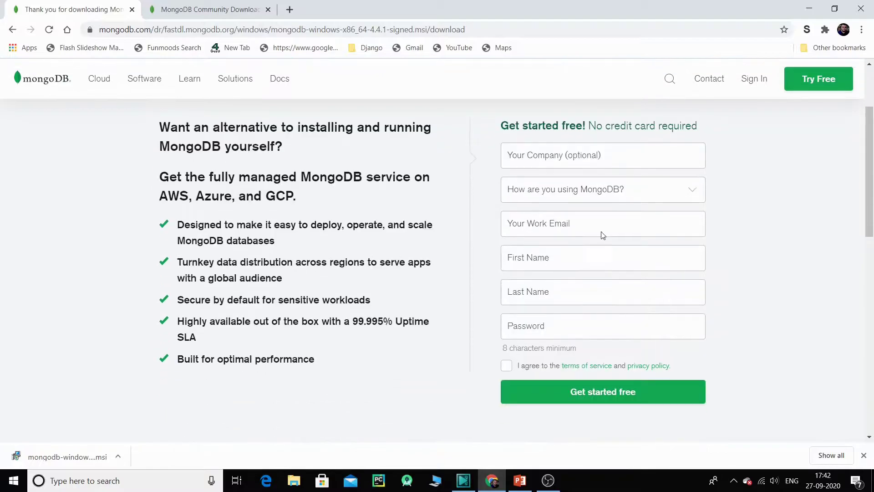
{"action": "scroll", "coordinate": [570, 300], "scroll_direction": "up", "scroll_amount": 3}
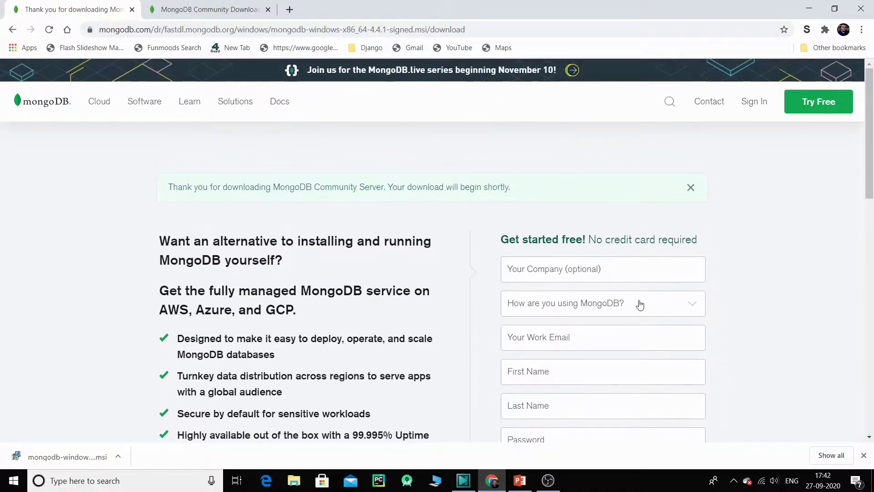
{"action": "scroll", "coordinate": [606, 291], "scroll_direction": "down", "scroll_amount": 3}
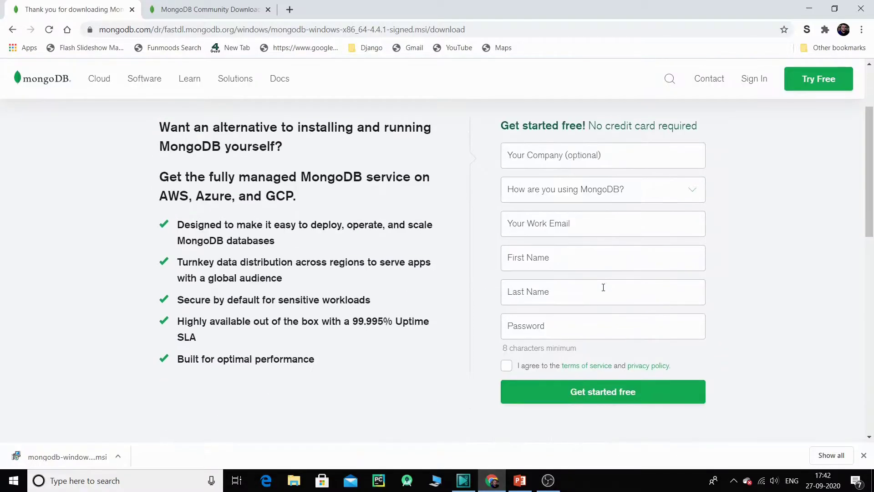
{"action": "scroll", "coordinate": [602, 287], "scroll_direction": "up", "scroll_amount": 1}
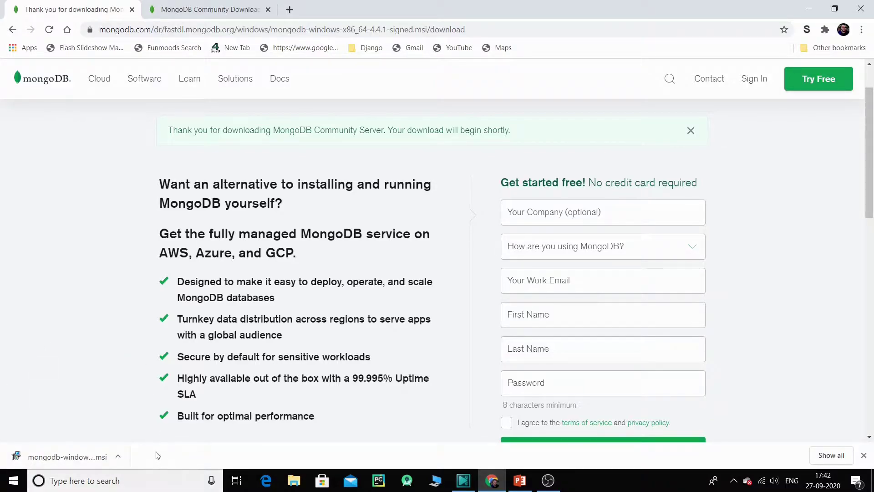
{"action": "left_click", "coordinate": [117, 456]}
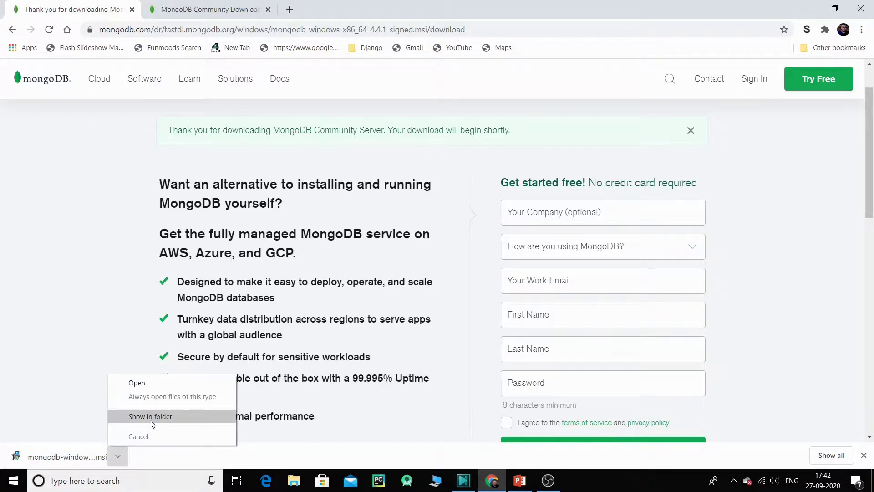
{"action": "left_click", "coordinate": [152, 417]}
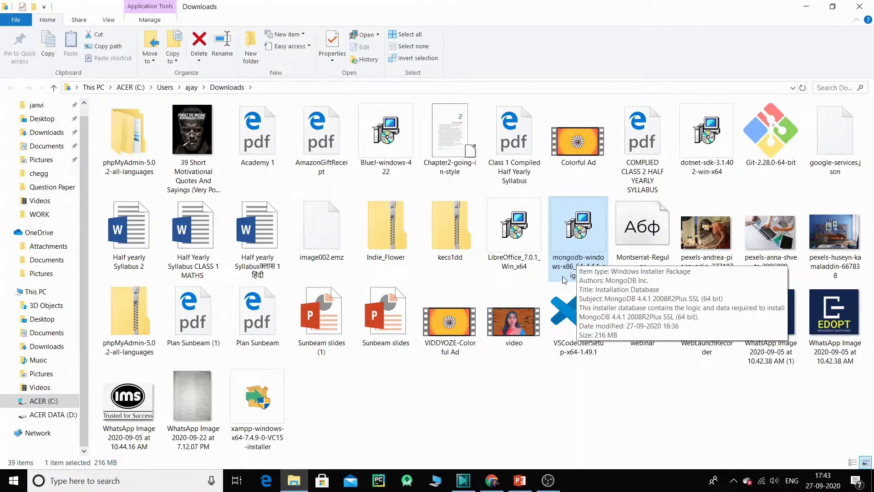
{"action": "double_click", "coordinate": [584, 226]}
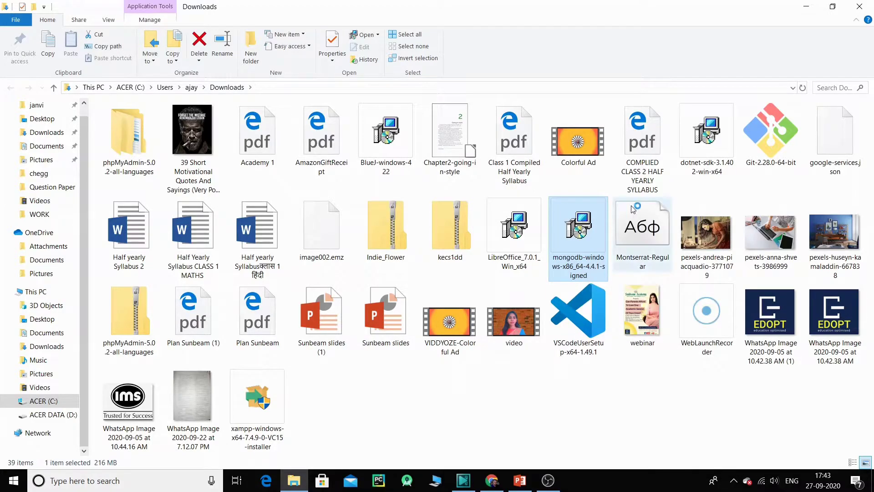
Minimise all open windows behind the MongoDB setup wizard to clear the desktop
{"action": "left_click", "coordinate": [809, 6]}
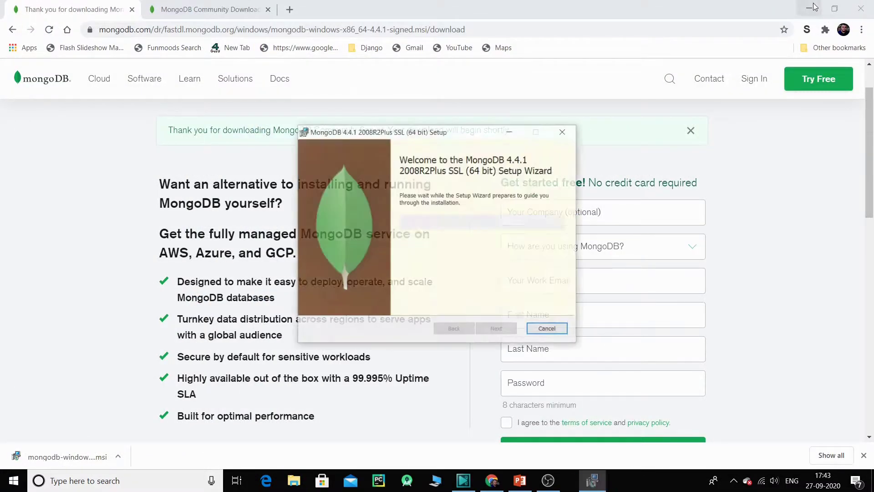
{"action": "left_click", "coordinate": [813, 7]}
{"action": "left_click", "coordinate": [807, 7]}
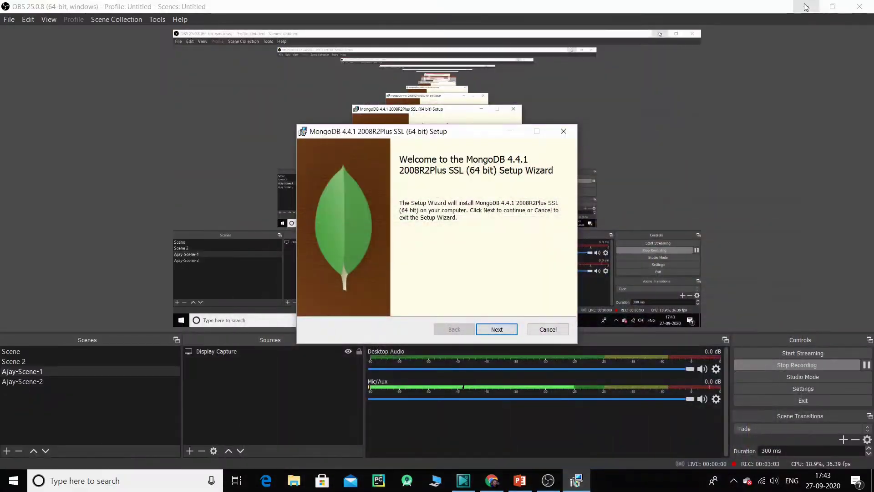
{"action": "left_click", "coordinate": [815, 6]}
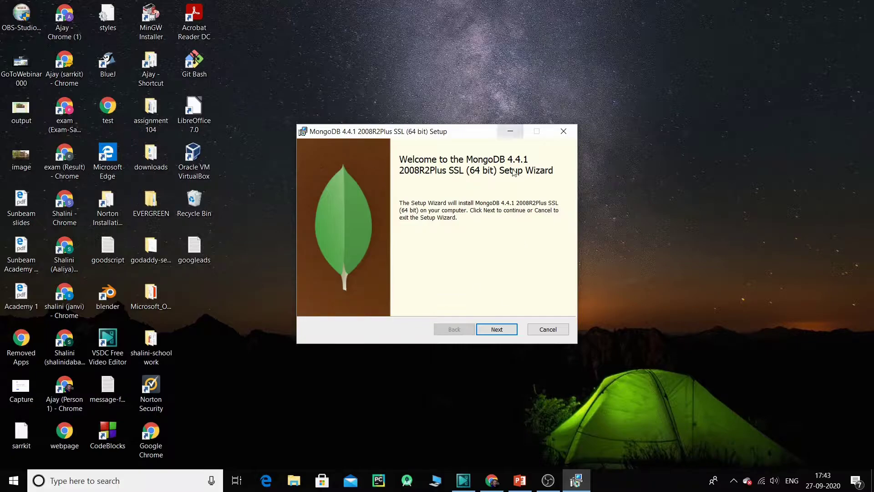
Dismiss the YouTube upload prompt and reposition the MongoDB setup wizard on the desktop
{"action": "left_click_drag", "start_coordinate": [472, 135], "coordinate": [442, 70]}
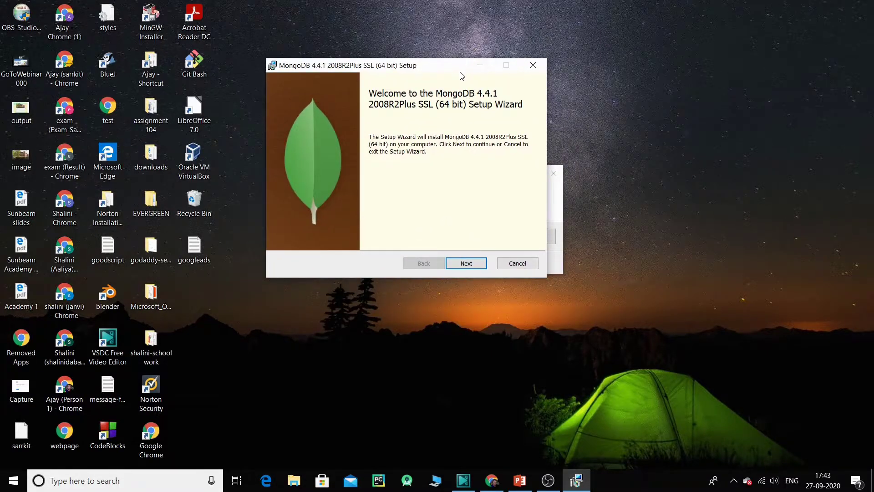
{"action": "left_click", "coordinate": [561, 203]}
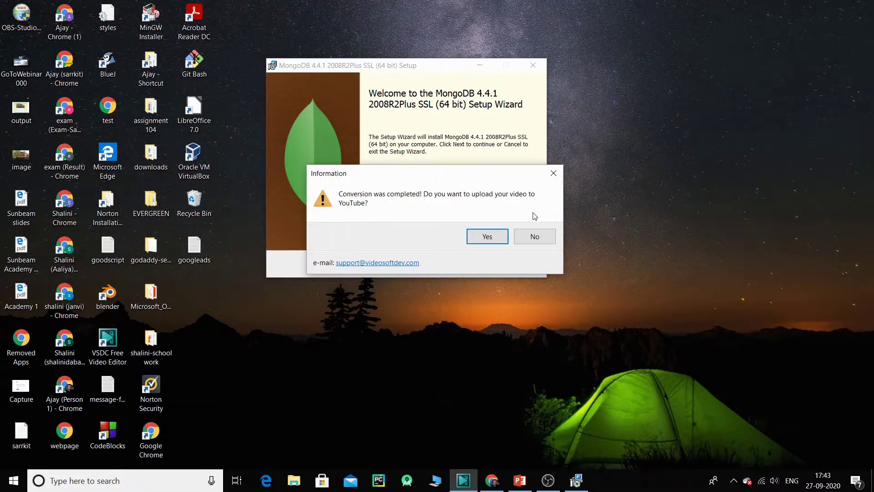
{"action": "left_click", "coordinate": [554, 173]}
{"action": "left_click_drag", "start_coordinate": [412, 68], "coordinate": [462, 94]}
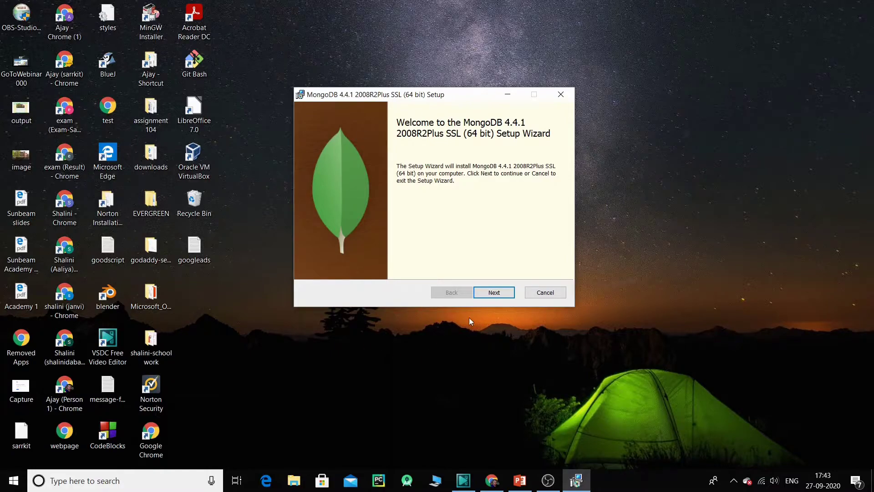
Accept the MongoDB license agreement and choose the Complete setup type
{"action": "left_click", "coordinate": [498, 296]}
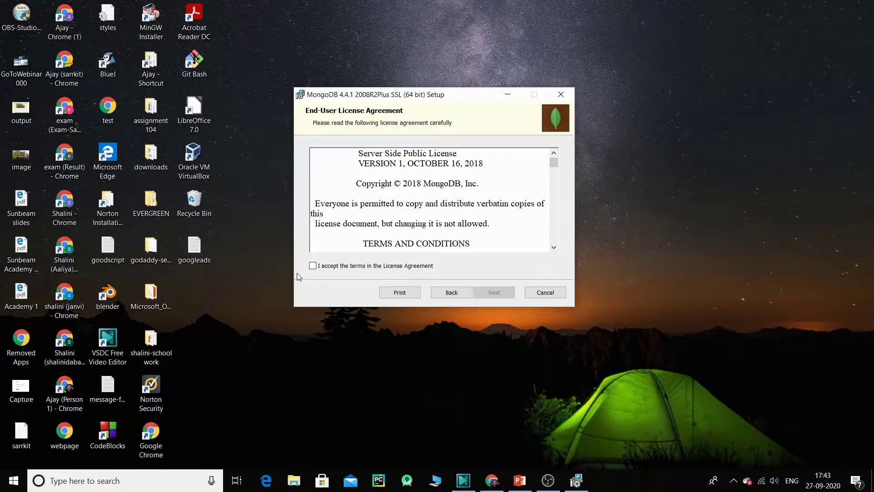
{"action": "left_click", "coordinate": [313, 266]}
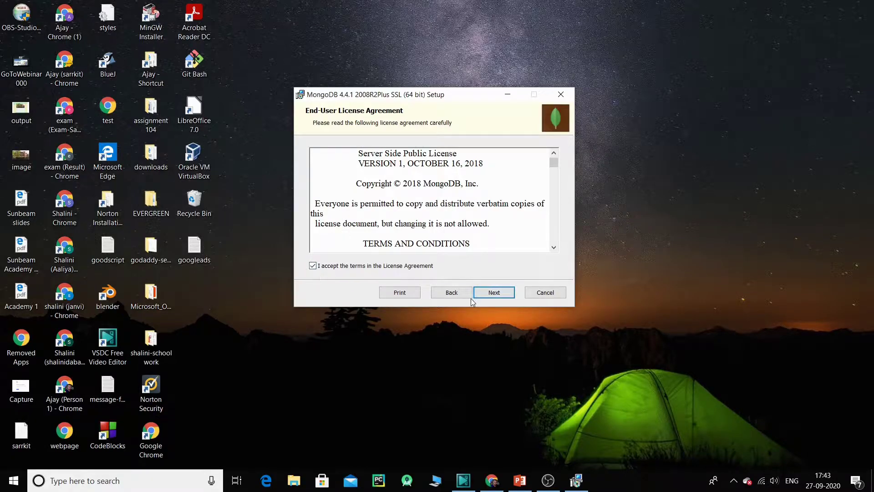
{"action": "left_click", "coordinate": [484, 294]}
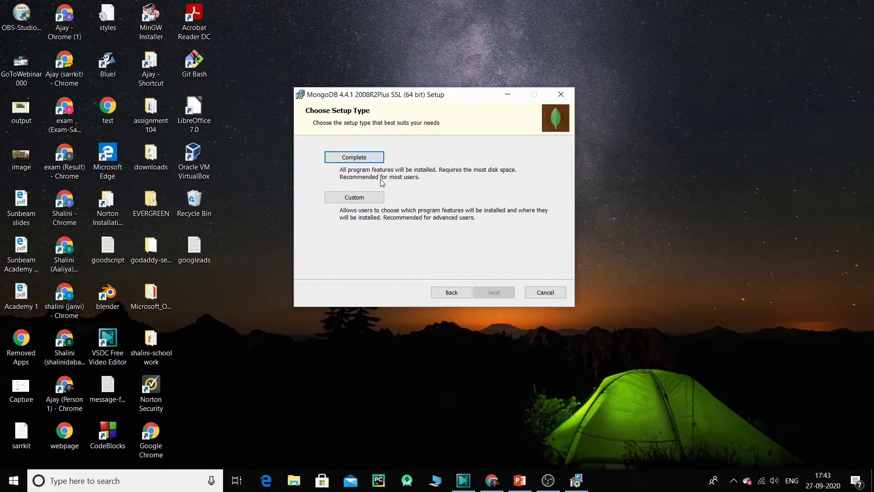
{"action": "left_click", "coordinate": [367, 158]}
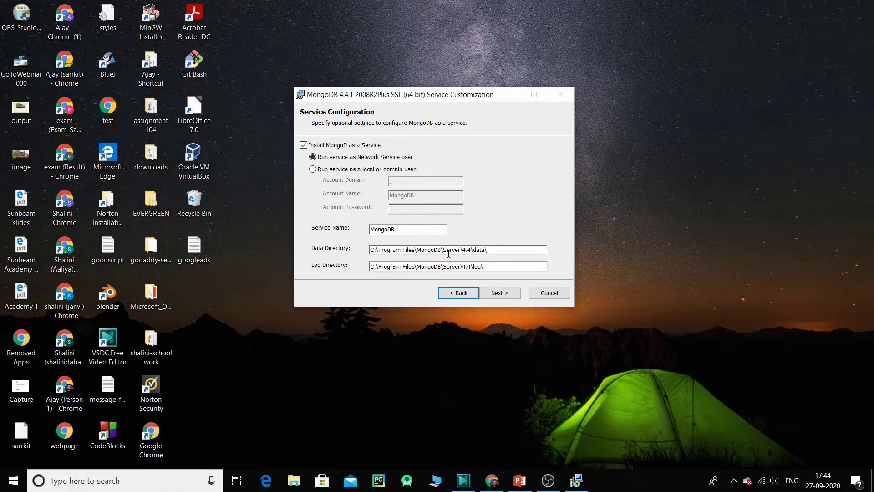
Accept the service configuration with MongoD installed as a Network Service user service and the default data and log directories
{"action": "left_click", "coordinate": [498, 268]}
{"action": "left_click_drag", "start_coordinate": [497, 268], "coordinate": [348, 271]}
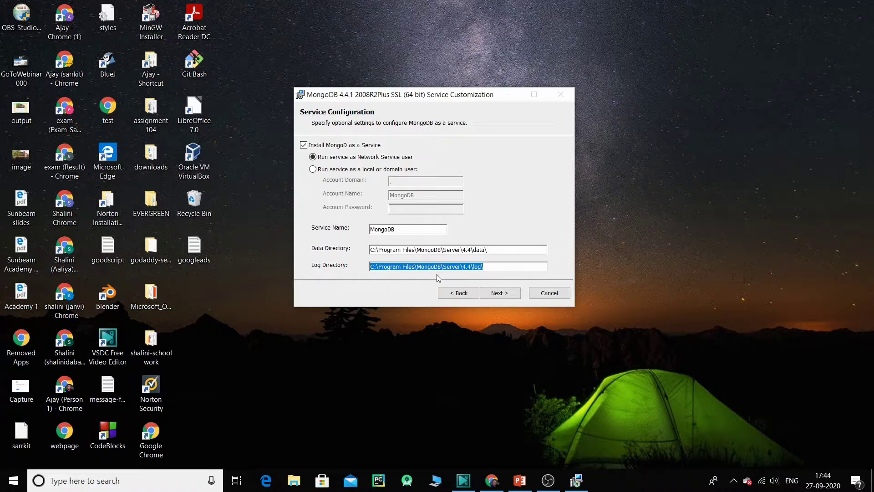
{"action": "left_click", "coordinate": [501, 293]}
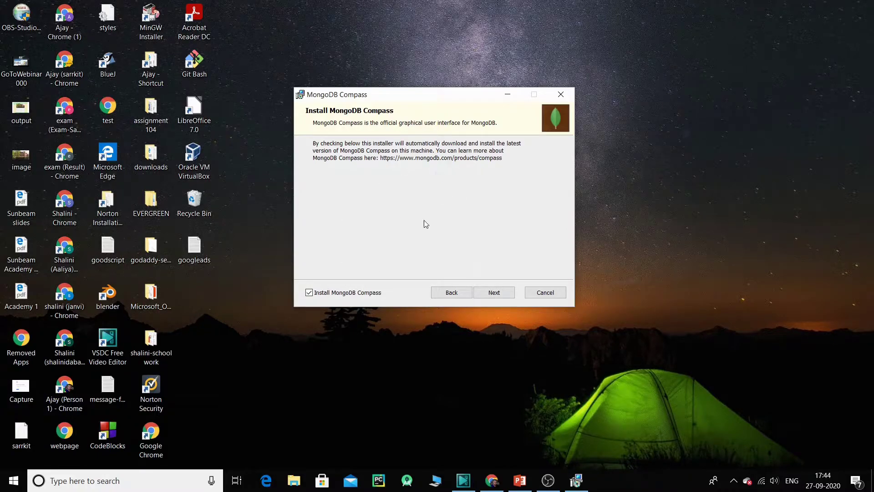
Exclude MongoDB Compass from the setup and start the MongoDB 4.4.1 installation
{"action": "left_click", "coordinate": [310, 293]}
{"action": "left_click", "coordinate": [499, 292]}
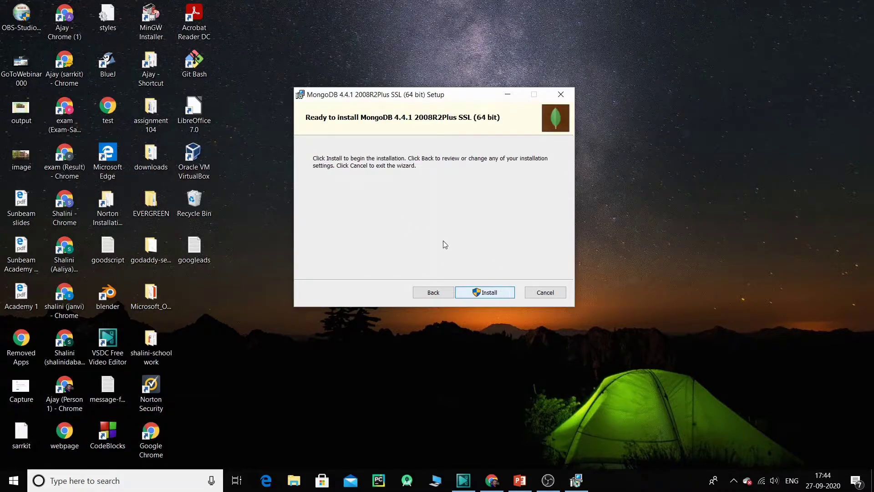
{"action": "left_click", "coordinate": [487, 294]}
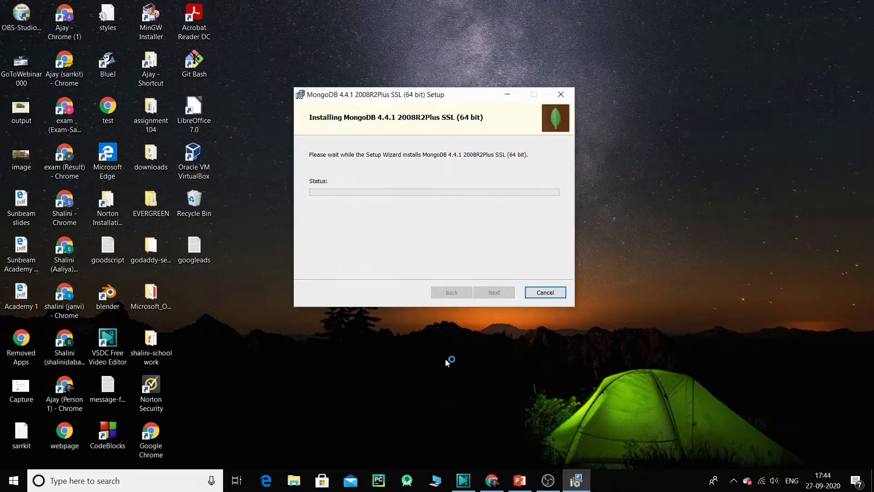
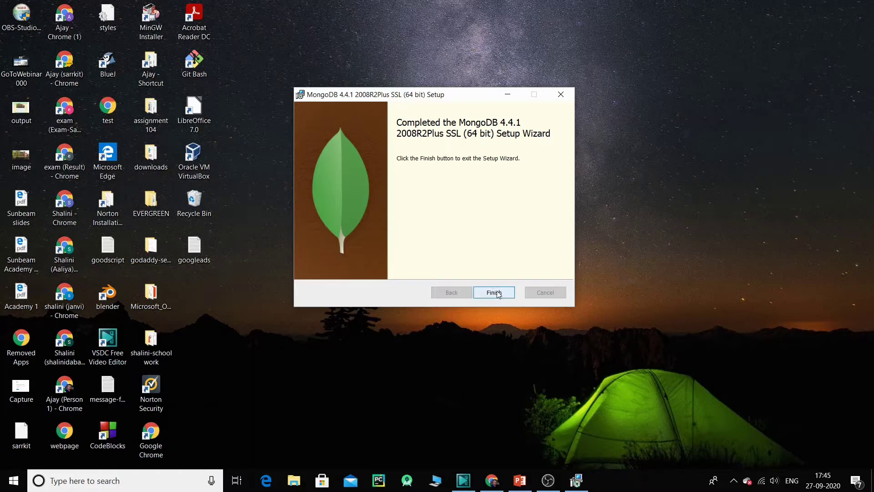
Exit the completed MongoDB setup wizard and open the C: drive's Program Files folder in File Explorer
{"action": "left_click", "coordinate": [494, 292]}
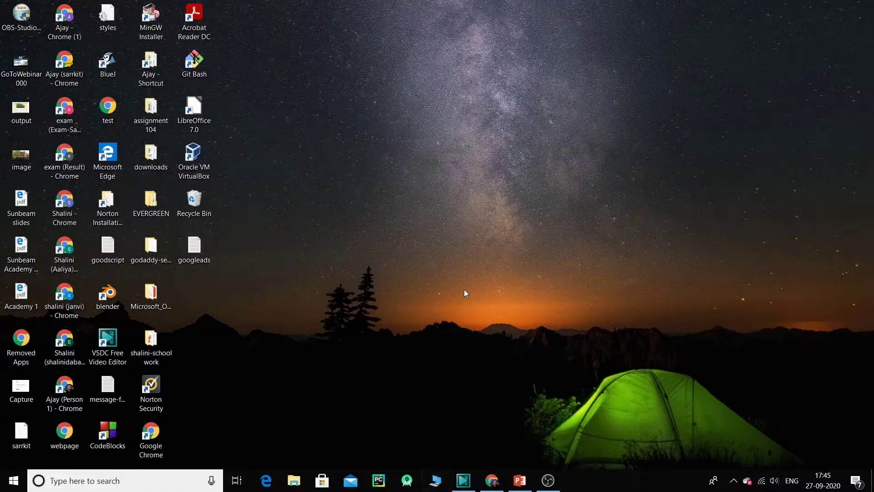
{"action": "key", "text": "super+e"}
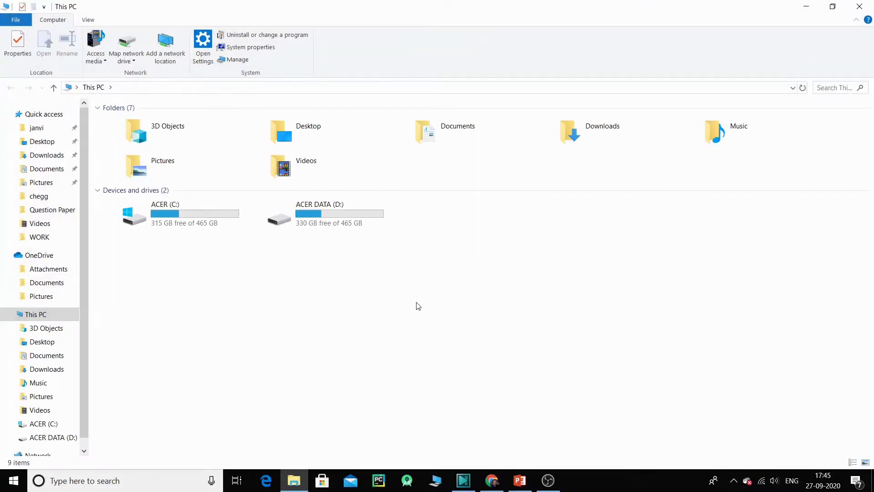
{"action": "left_click", "coordinate": [198, 214]}
{"action": "double_click", "coordinate": [198, 214]}
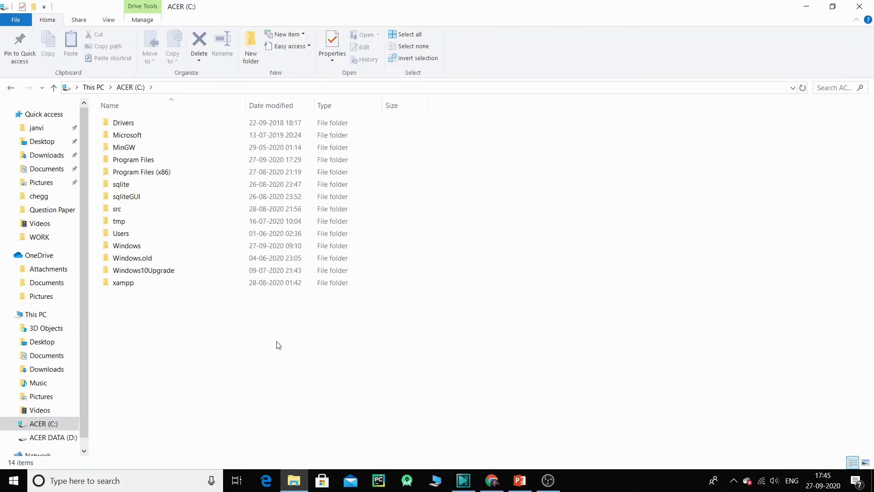
{"action": "double_click", "coordinate": [134, 159]}
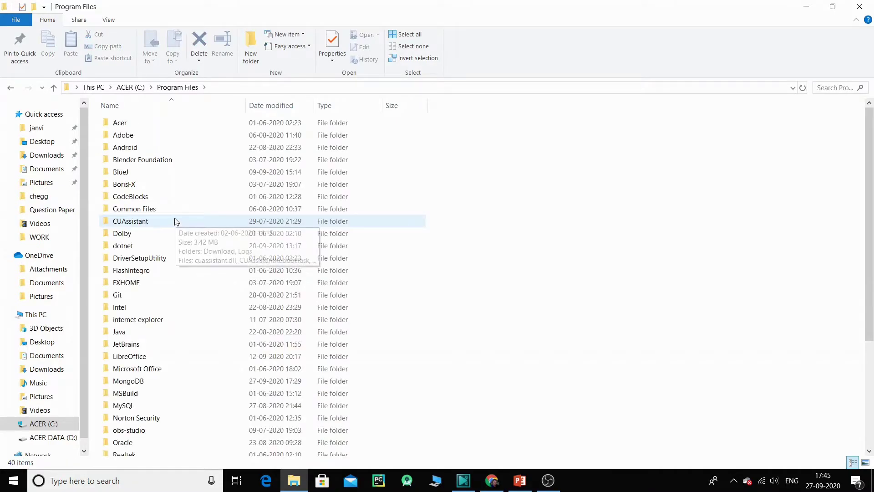
Open the Server\4.4\bin folder of the MongoDB installation inside Program Files
{"action": "left_click", "coordinate": [177, 222]}
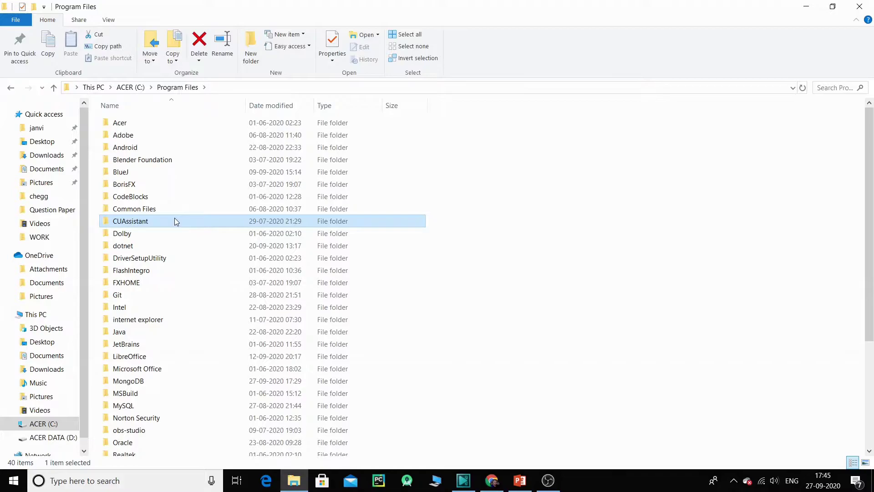
{"action": "left_click", "coordinate": [147, 382]}
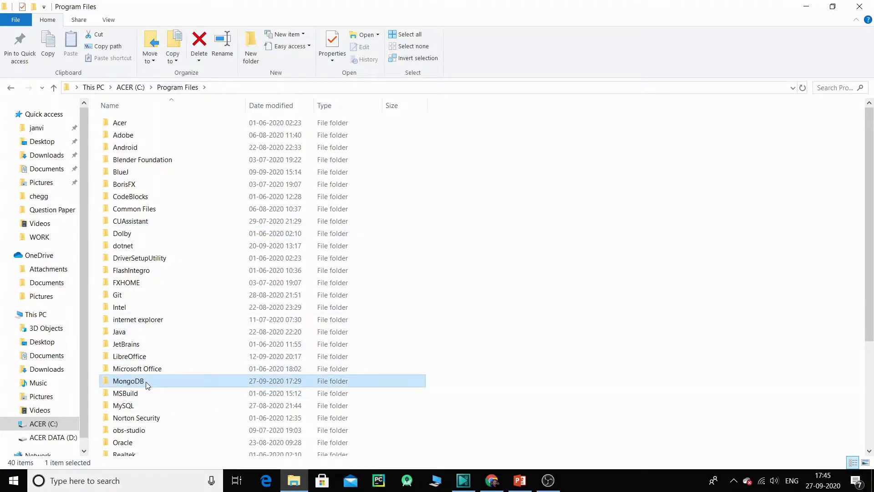
{"action": "double_click", "coordinate": [145, 381]}
{"action": "left_click_drag", "start_coordinate": [141, 382], "coordinate": [186, 196]}
{"action": "double_click", "coordinate": [121, 127]}
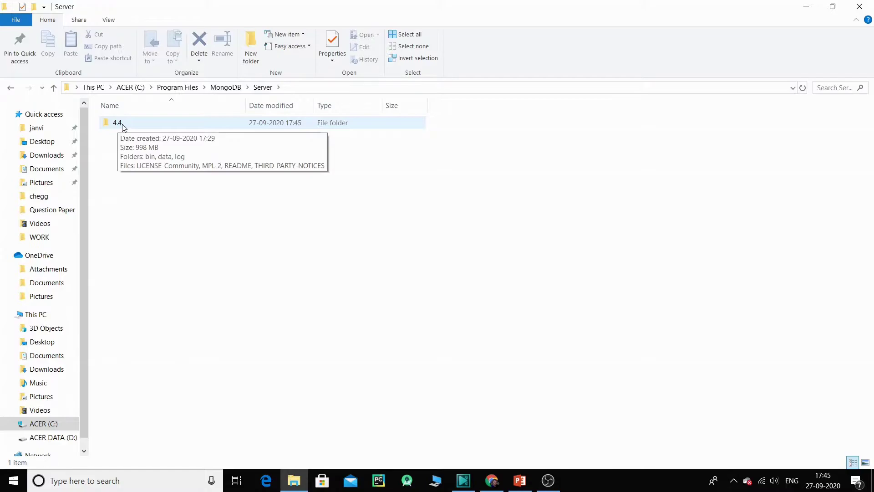
{"action": "double_click", "coordinate": [122, 124]}
{"action": "double_click", "coordinate": [126, 127]}
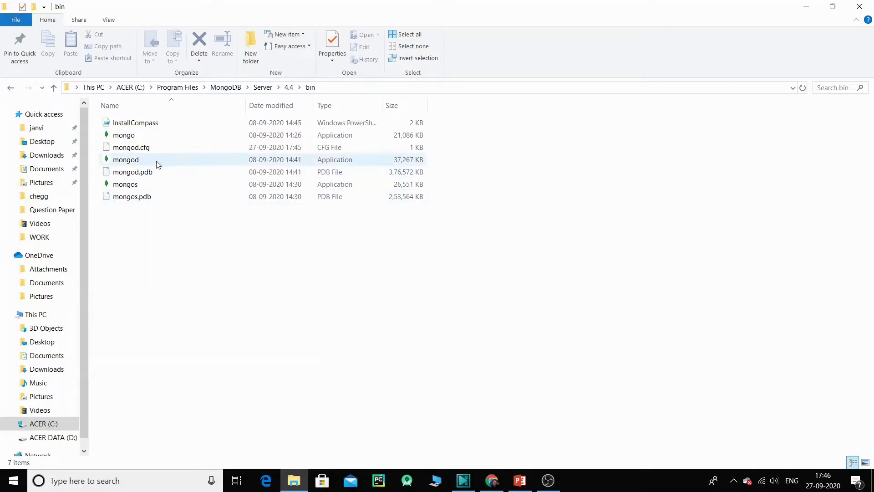
{"action": "mouse_move", "coordinate": [149, 163]}
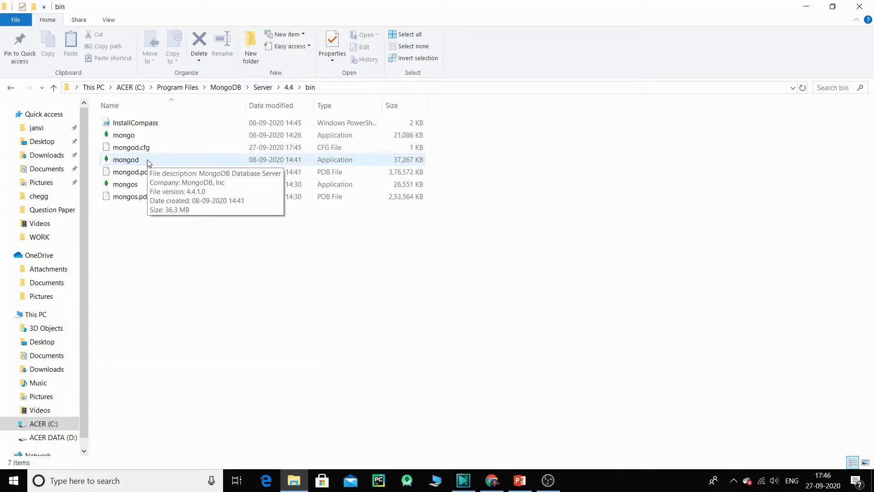
{"action": "mouse_move", "coordinate": [136, 140]}
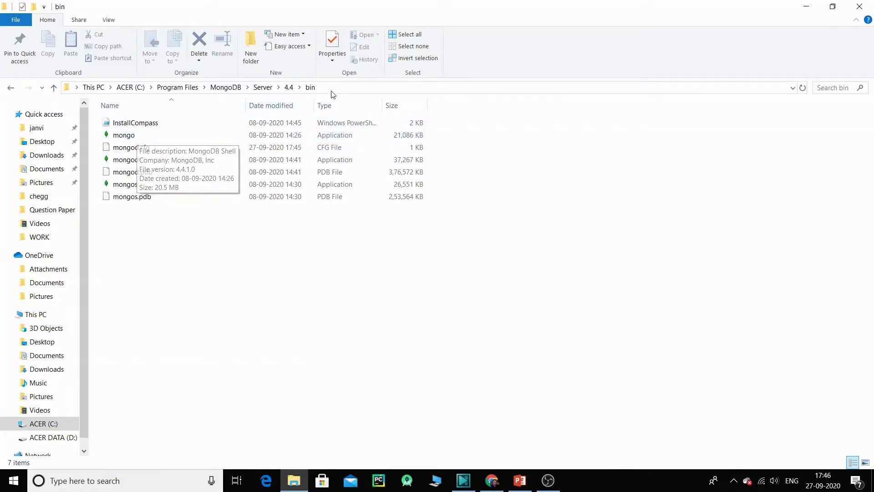
Copy the full path of the MongoDB bin folder, C:\Program Files\MongoDB\Server\4.4\bin
{"action": "left_click", "coordinate": [345, 90]}
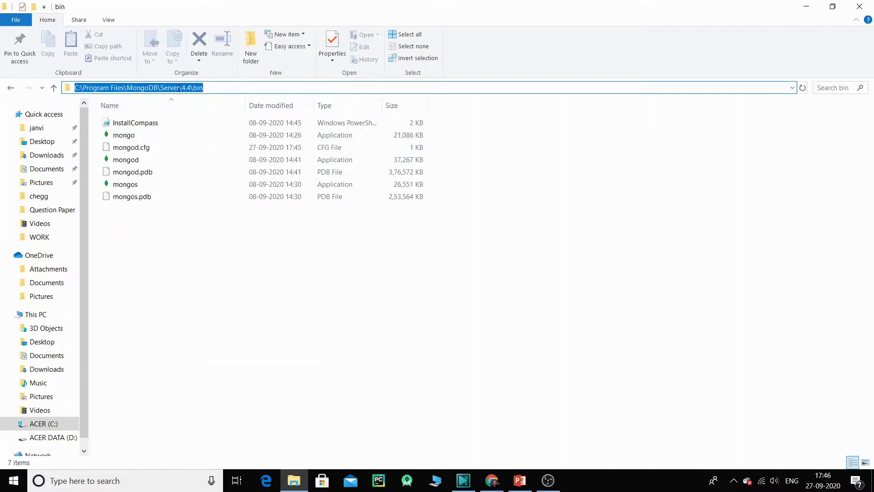
{"action": "right_click", "coordinate": [178, 88]}
{"action": "left_click", "coordinate": [199, 120]}
{"action": "left_click", "coordinate": [214, 88]}
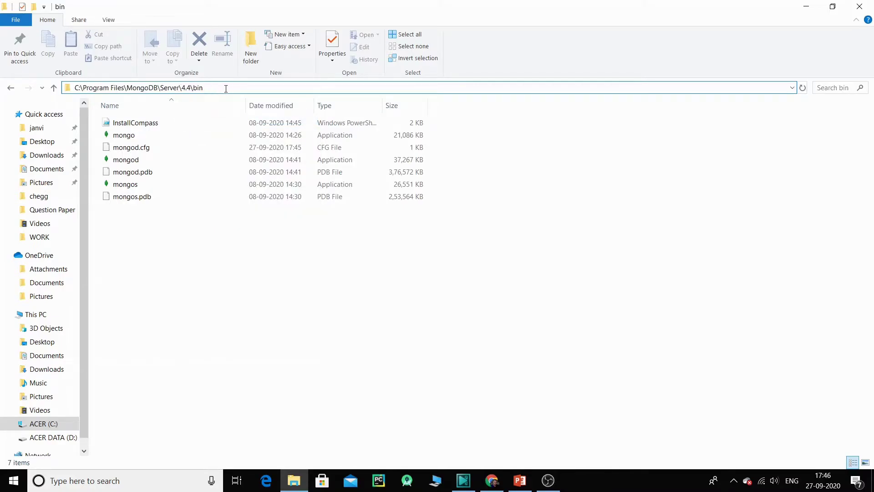
{"action": "left_click_drag", "start_coordinate": [205, 87], "coordinate": [79, 88]}
{"action": "left_click", "coordinate": [79, 88]}
{"action": "left_click_drag", "start_coordinate": [236, 86], "coordinate": [71, 88]}
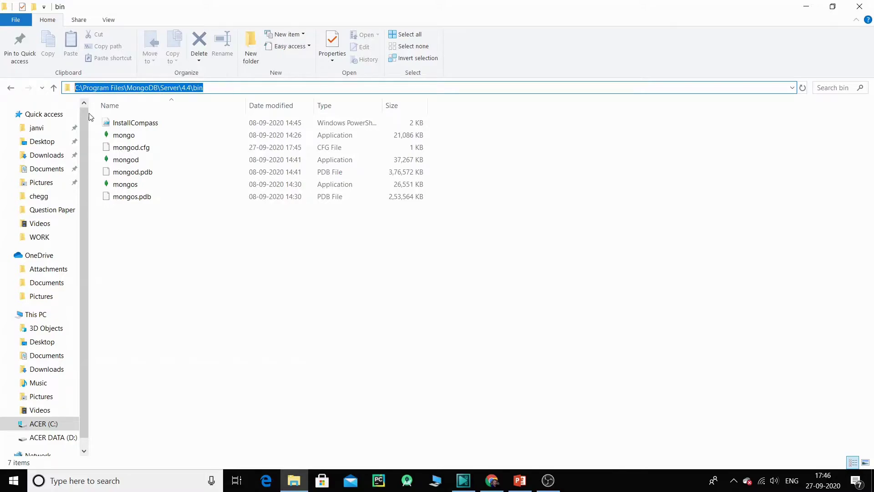
{"action": "left_click", "coordinate": [218, 306]}
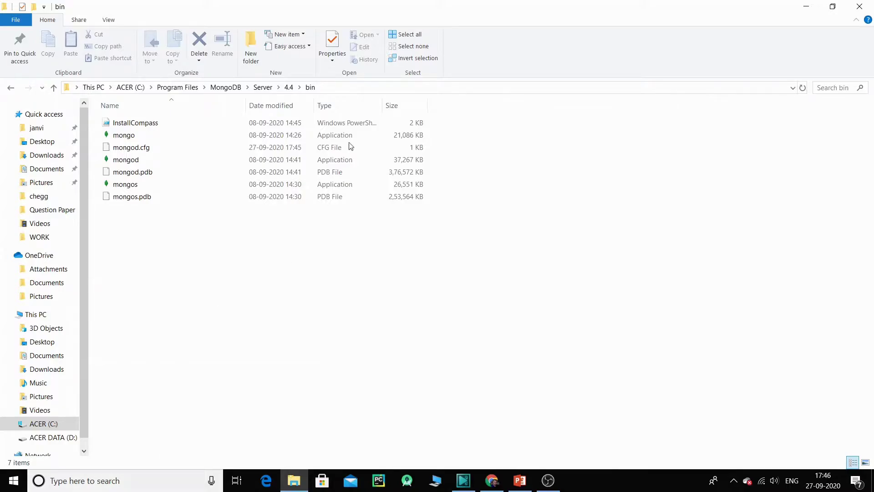
{"action": "left_click", "coordinate": [328, 88]}
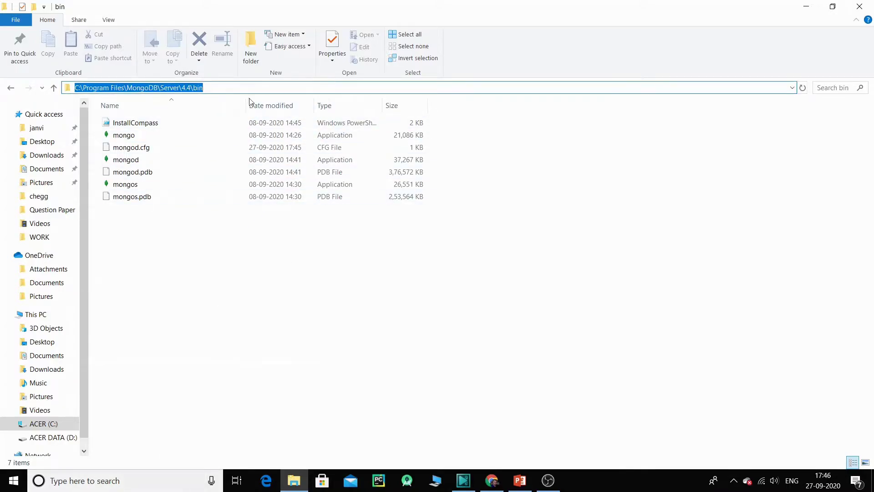
{"action": "right_click", "coordinate": [187, 93]}
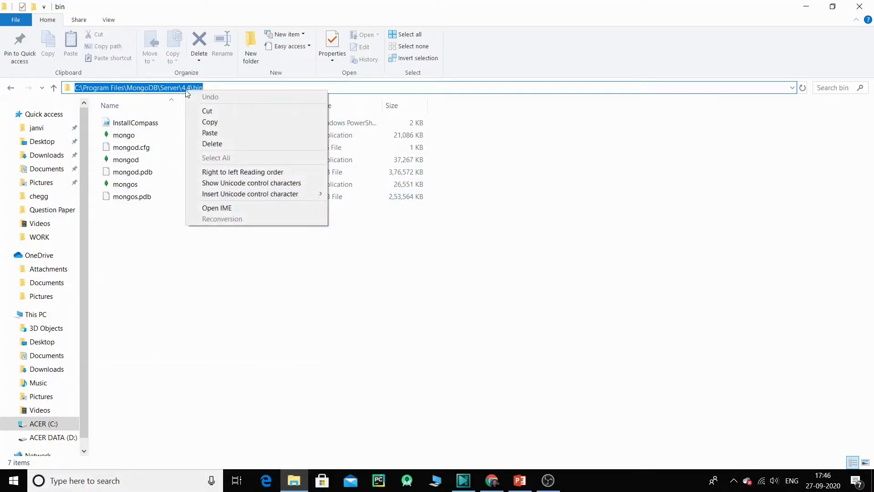
{"action": "left_click", "coordinate": [223, 122]}
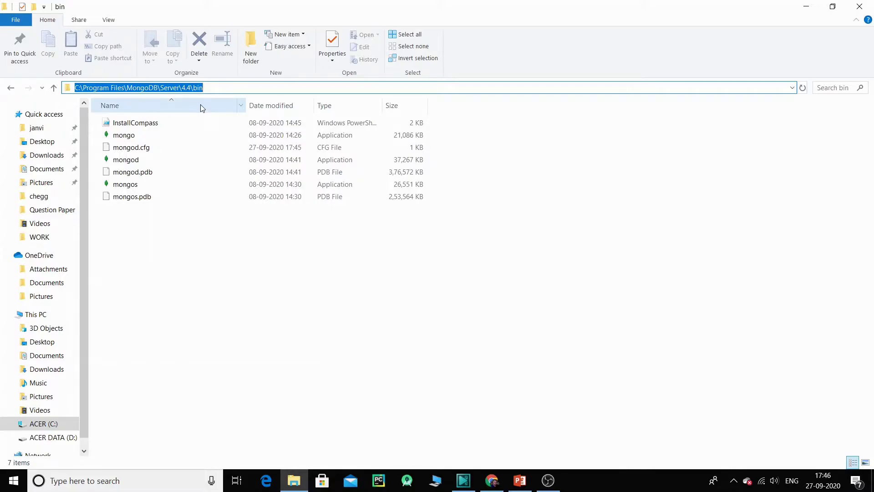
Search Windows for cmd and open the Command Prompt
{"action": "left_click", "coordinate": [109, 481]}
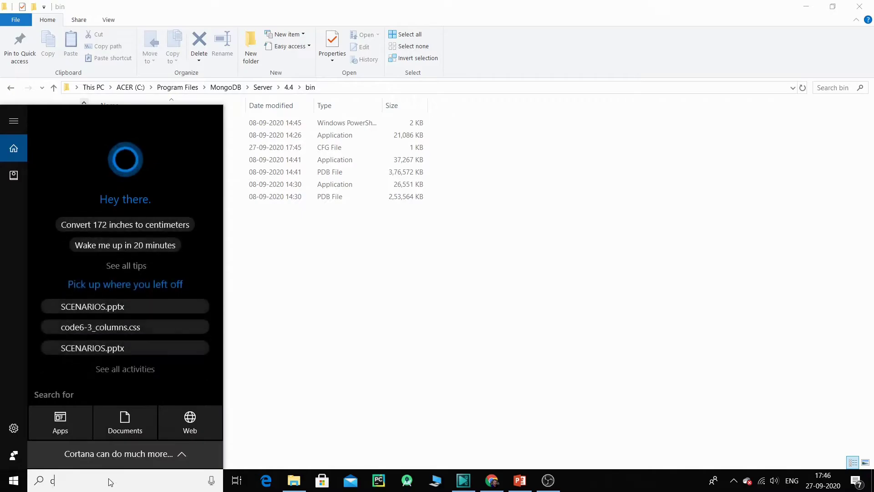
{"action": "type", "text": "cmd"}
{"action": "left_click", "coordinate": [129, 168]}
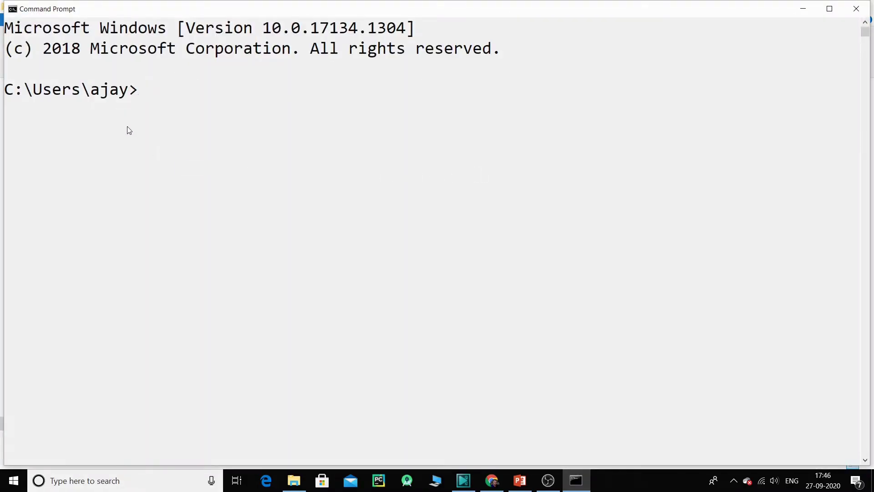
Review the font size and the screen text and background colour settings in the Command Prompt properties
{"action": "right_click", "coordinate": [438, 10]}
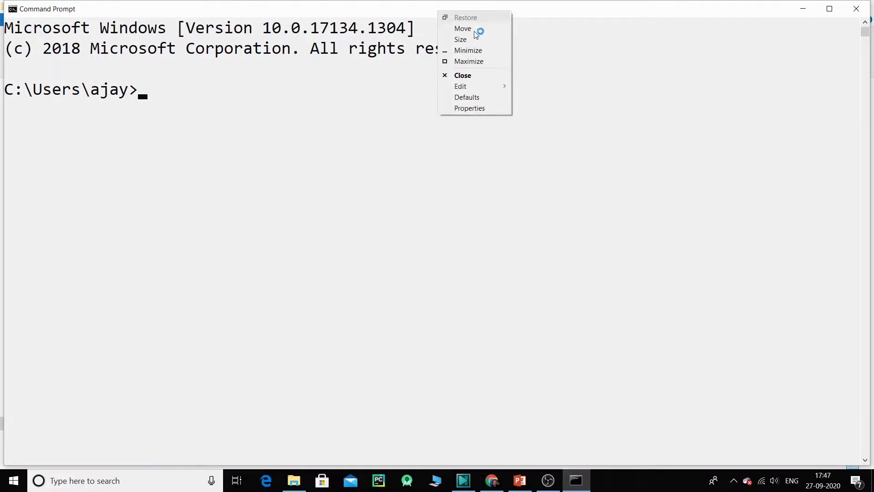
{"action": "left_click", "coordinate": [480, 110]}
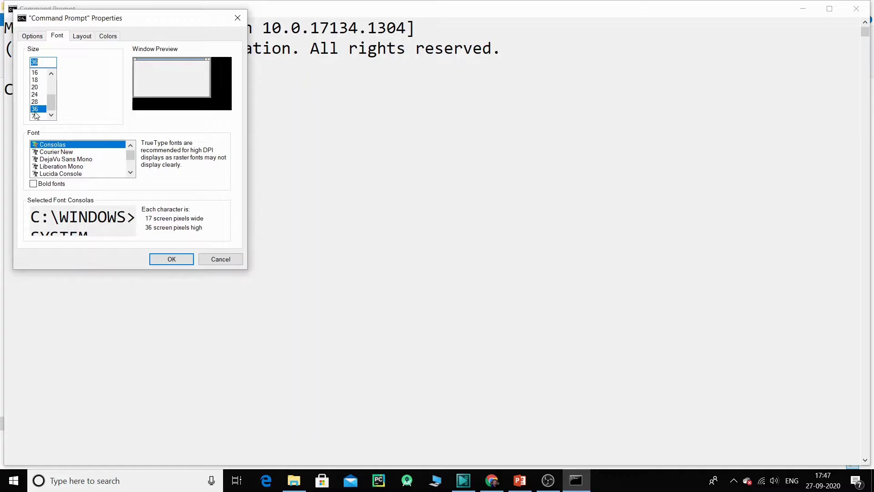
{"action": "left_click", "coordinate": [237, 18]}
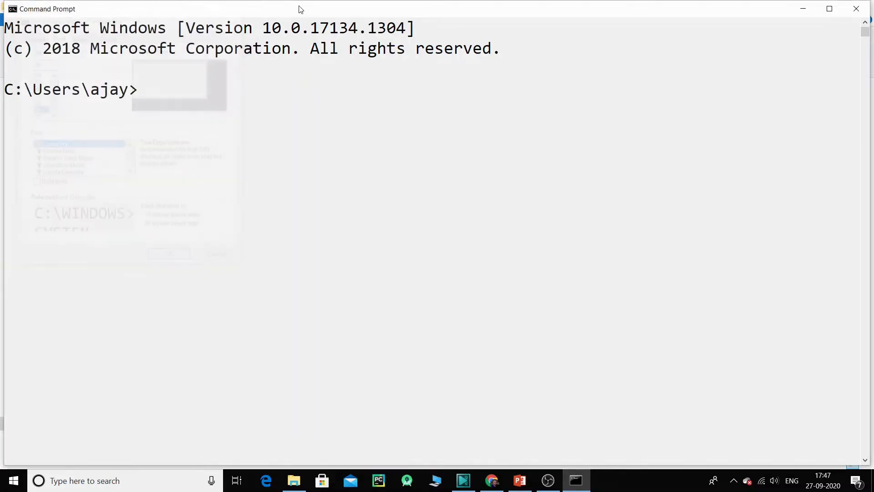
{"action": "right_click", "coordinate": [300, 9]}
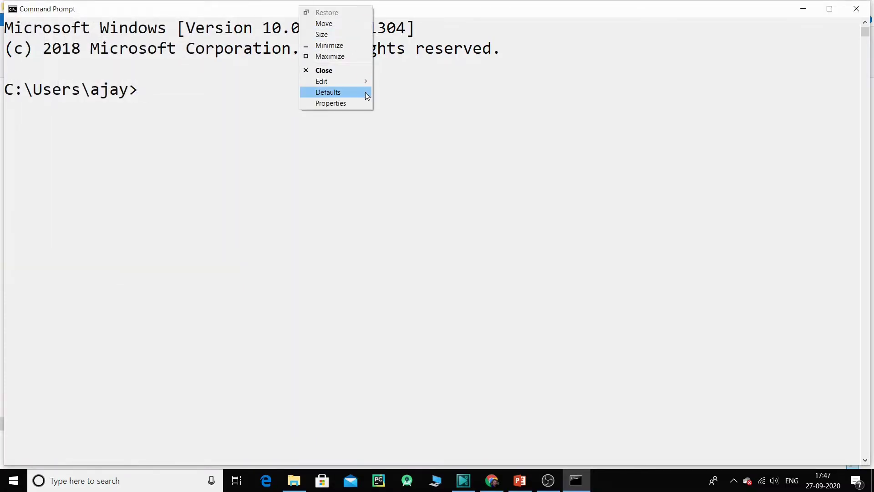
{"action": "left_click", "coordinate": [358, 105]}
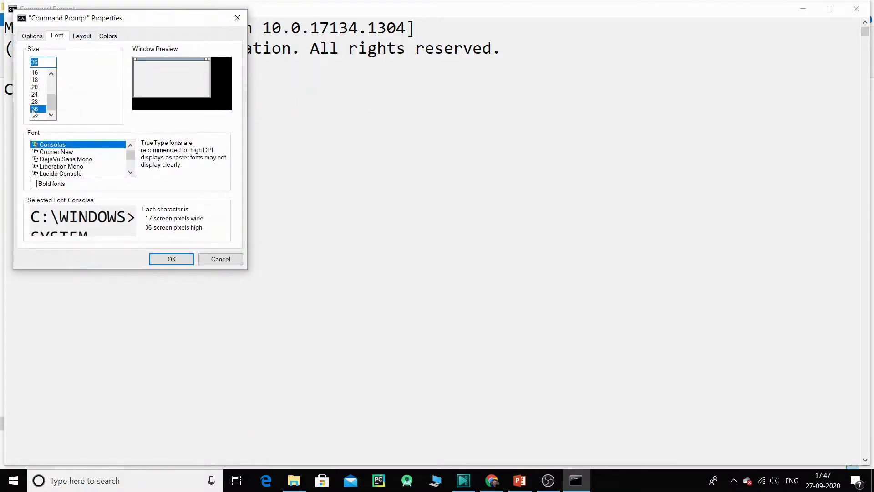
{"action": "left_click", "coordinate": [107, 36]}
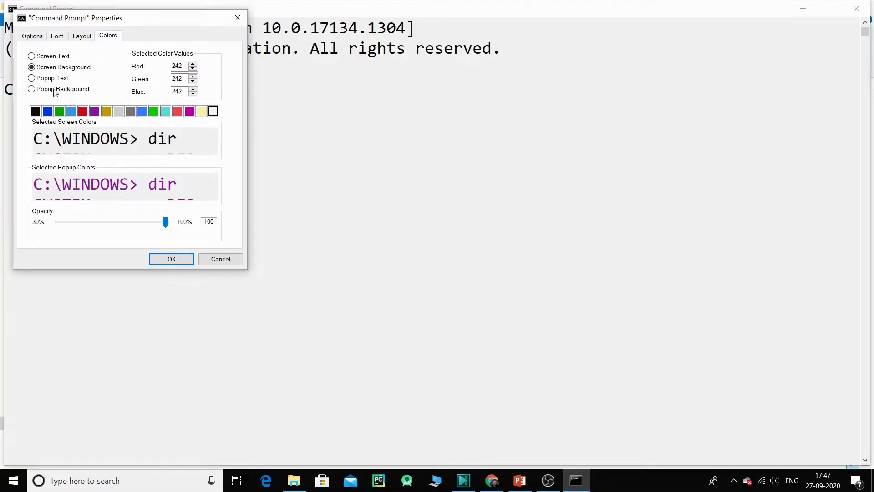
{"action": "left_click", "coordinate": [48, 58]}
{"action": "key", "text": "Return"}
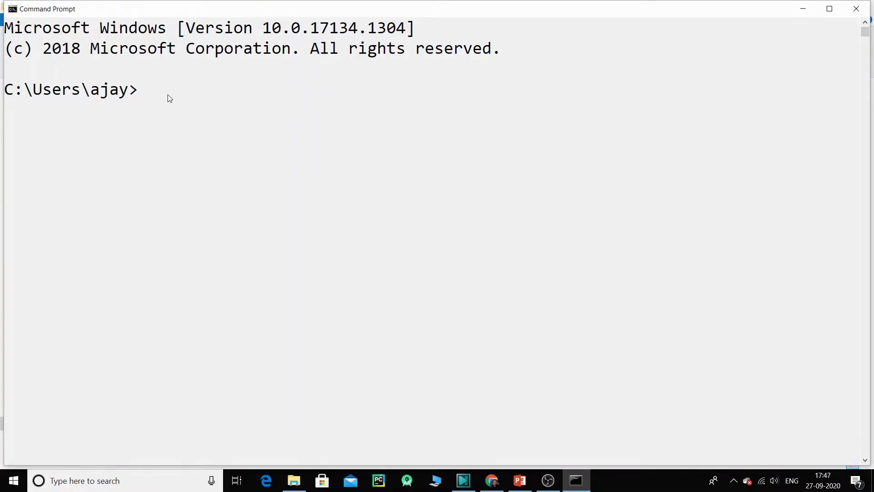
Change the working directory to C:\Program Files\MongoDB\Server\4.4\bin with cd and the copied path
{"action": "type", "text": "cd"}
{"action": "key", "text": "ctrl+v"}
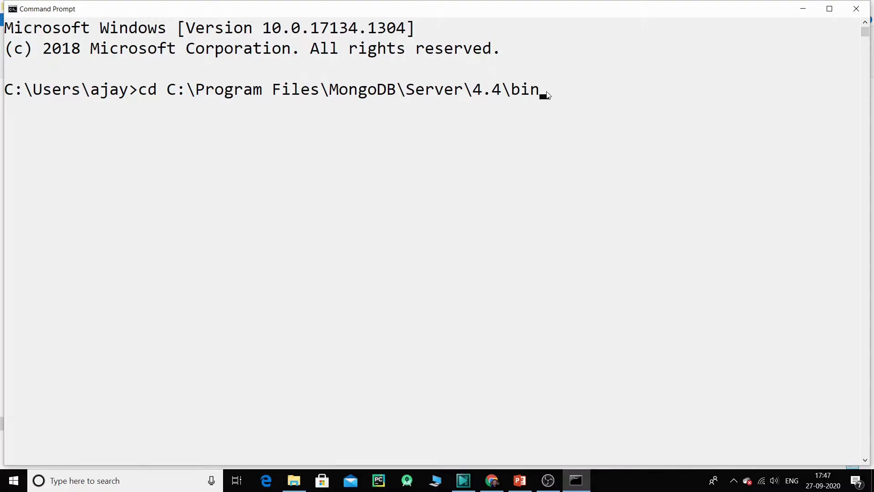
{"action": "key", "text": "Return"}
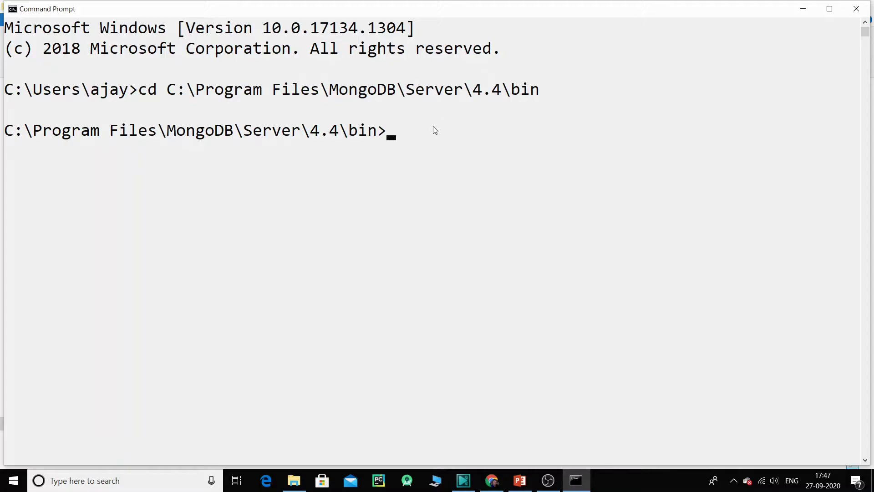
Run mongod from the bin directory and look through its log output back to the start
{"action": "type", "text": "mongod"}
{"action": "key", "text": "Return"}
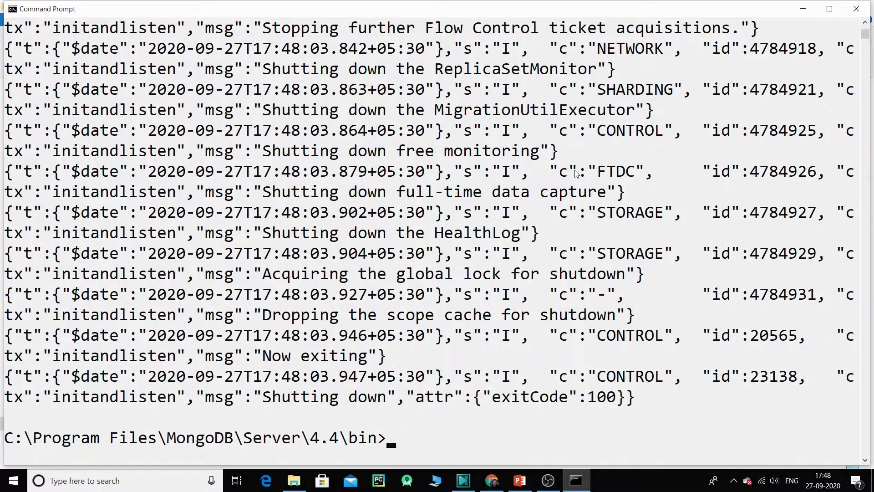
{"action": "scroll", "coordinate": [576, 173], "scroll_direction": "down", "scroll_amount": 1}
{"action": "scroll", "coordinate": [576, 176], "scroll_direction": "up", "scroll_amount": 10}
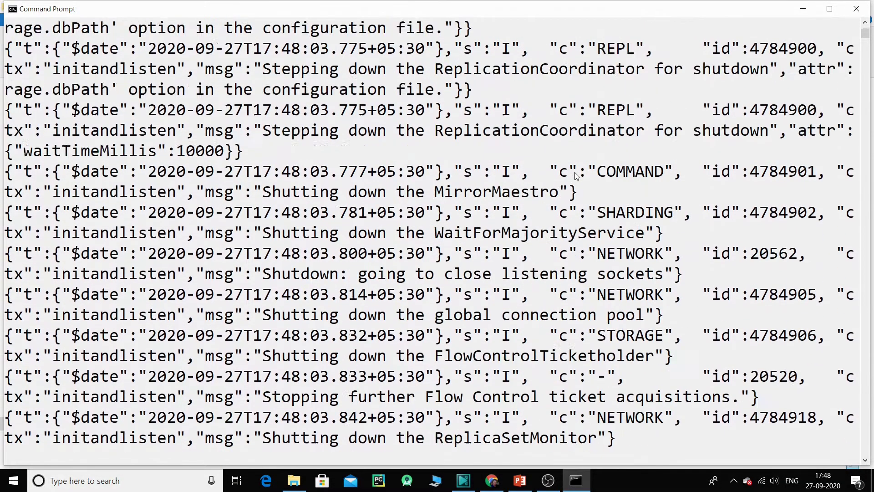
{"action": "scroll", "coordinate": [575, 177], "scroll_direction": "up", "scroll_amount": 7}
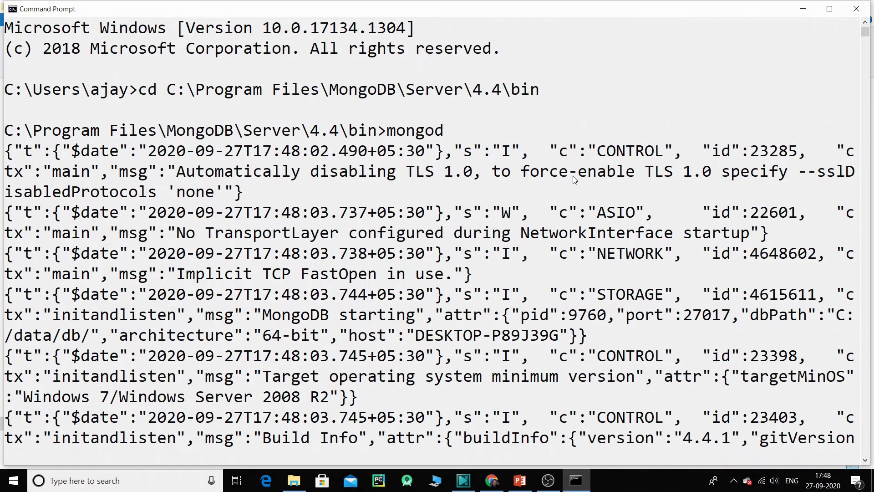
Set the Command Prompt font size to 20 in its properties
{"action": "right_click", "coordinate": [166, 15]}
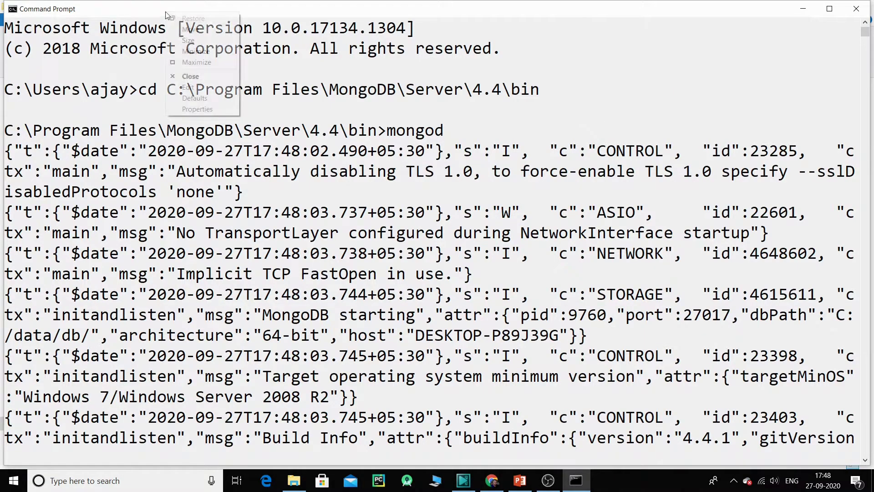
{"action": "left_click", "coordinate": [200, 109]}
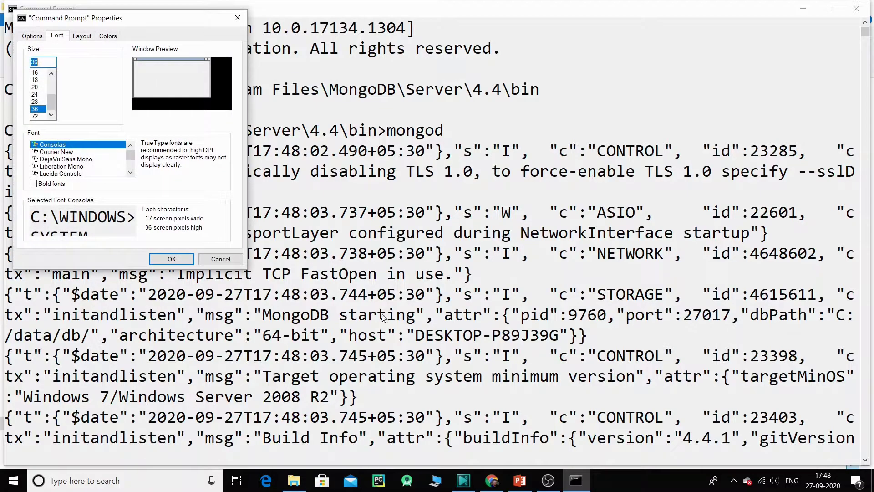
{"action": "left_click", "coordinate": [37, 87]}
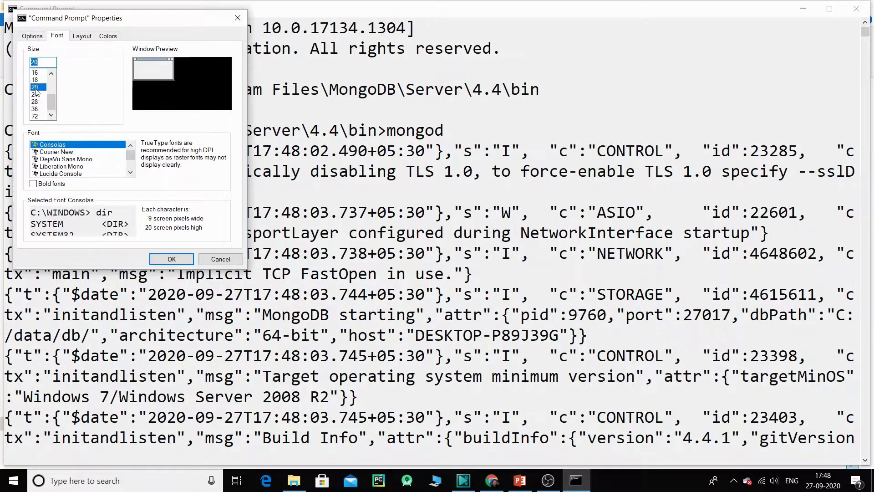
{"action": "left_click", "coordinate": [175, 260]}
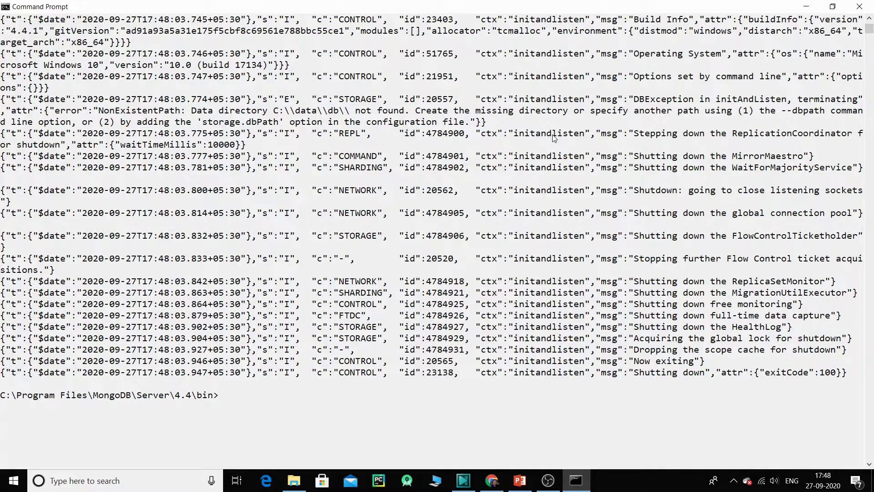
Review the mongod startup error, switch to File Explorer and create a folder named data in the root of drive C:
{"action": "scroll", "coordinate": [591, 201], "scroll_direction": "up", "scroll_amount": 4}
{"action": "scroll", "coordinate": [591, 204], "scroll_direction": "up", "scroll_amount": 1}
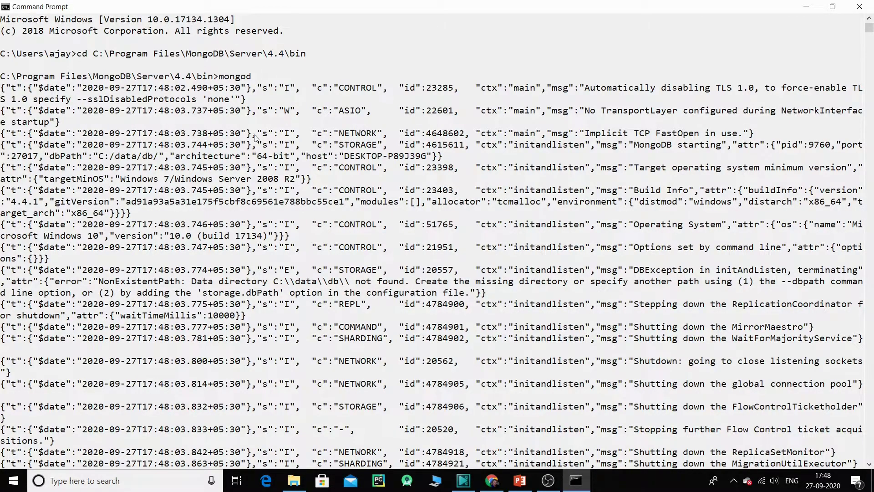
{"action": "scroll", "coordinate": [713, 151], "scroll_direction": "down", "scroll_amount": 6}
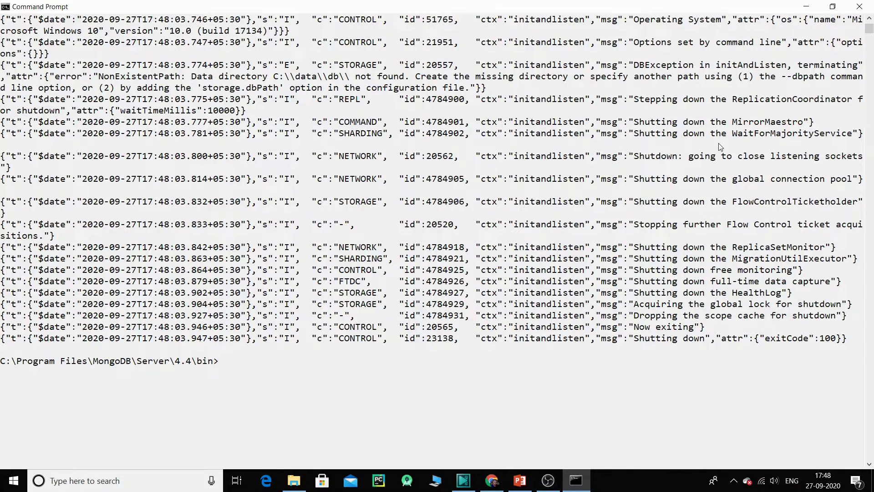
{"action": "left_click", "coordinate": [300, 481]}
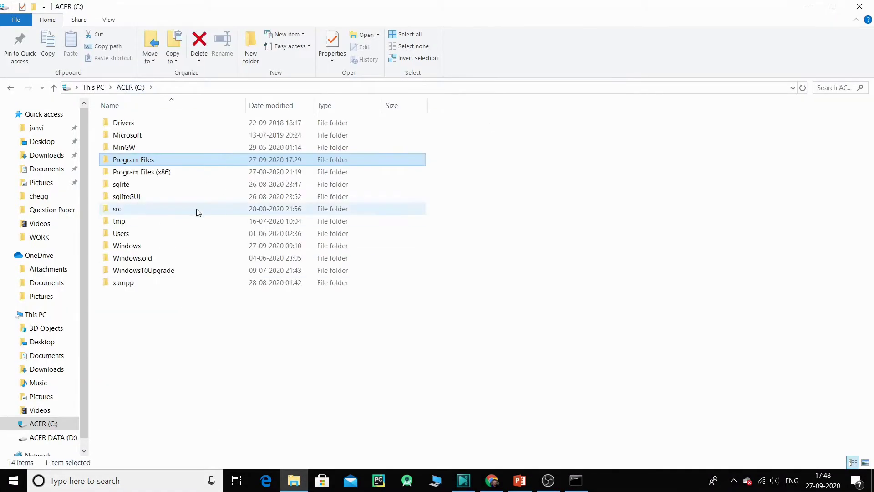
{"action": "right_click", "coordinate": [543, 226]}
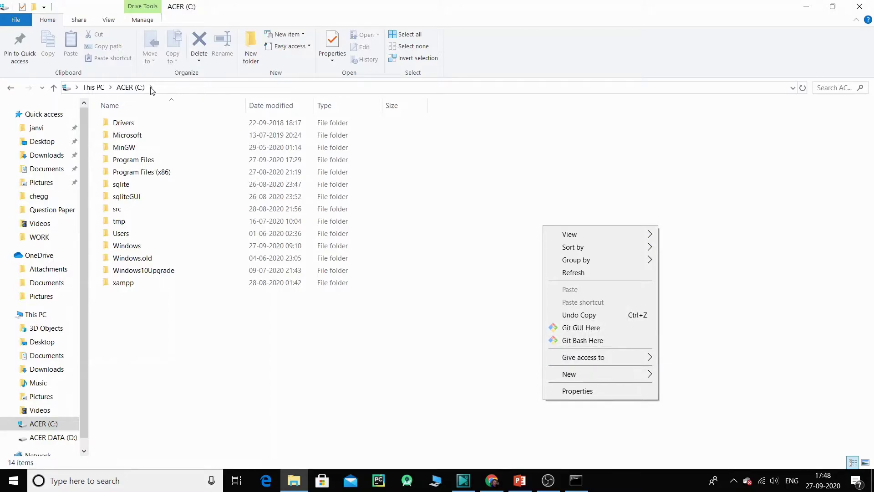
{"action": "mouse_move", "coordinate": [632, 376]}
{"action": "left_click", "coordinate": [683, 376]}
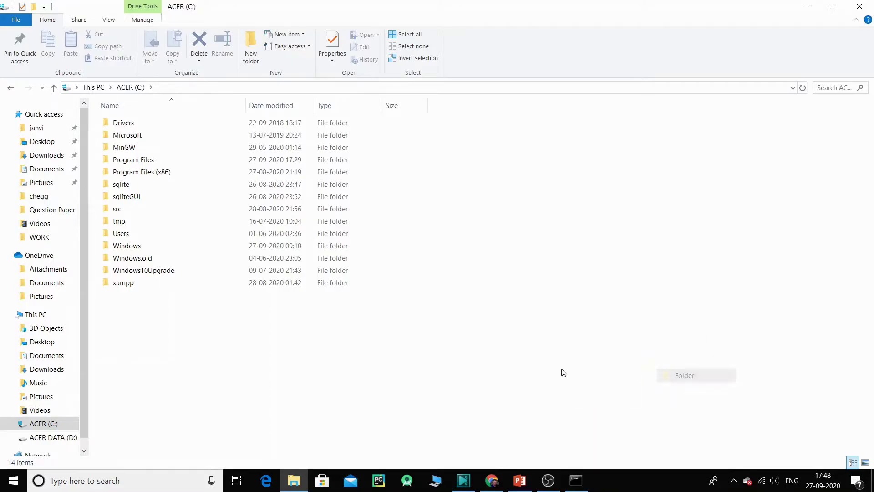
{"action": "type", "text": "data"}
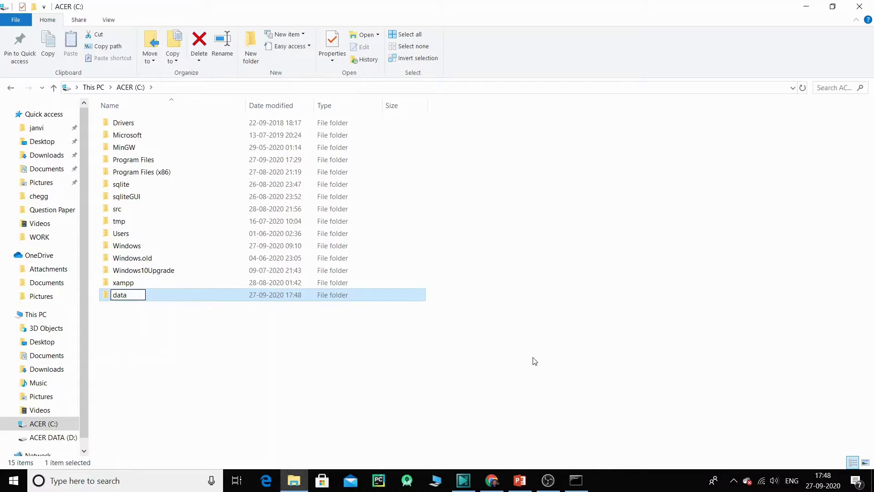
{"action": "left_click", "coordinate": [145, 364]}
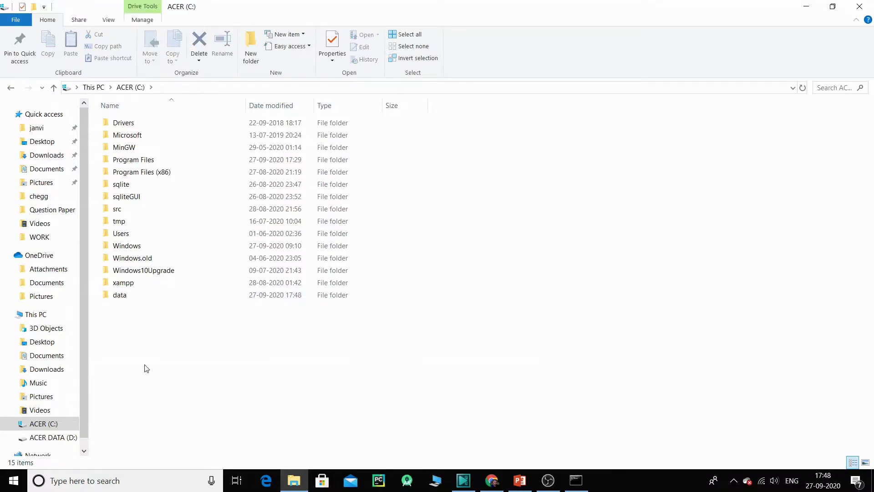
Create a folder named db inside C:\data and close the File Explorer window
{"action": "double_click", "coordinate": [117, 302]}
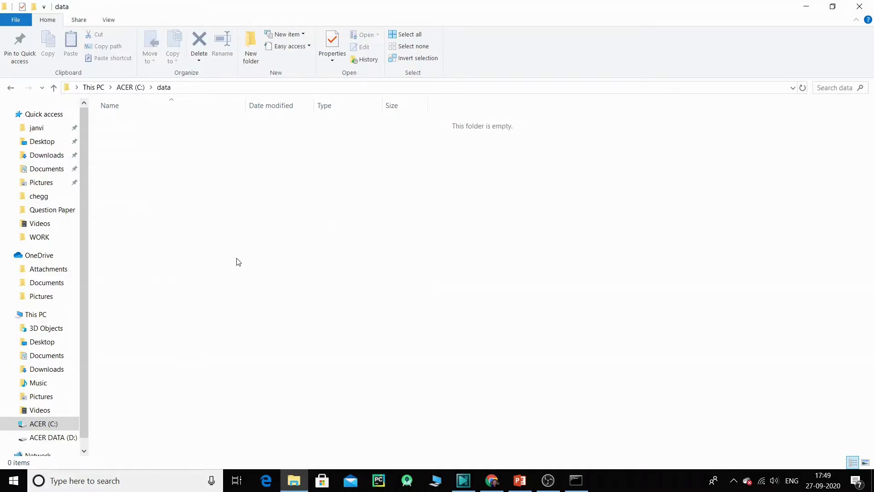
{"action": "right_click", "coordinate": [213, 141]}
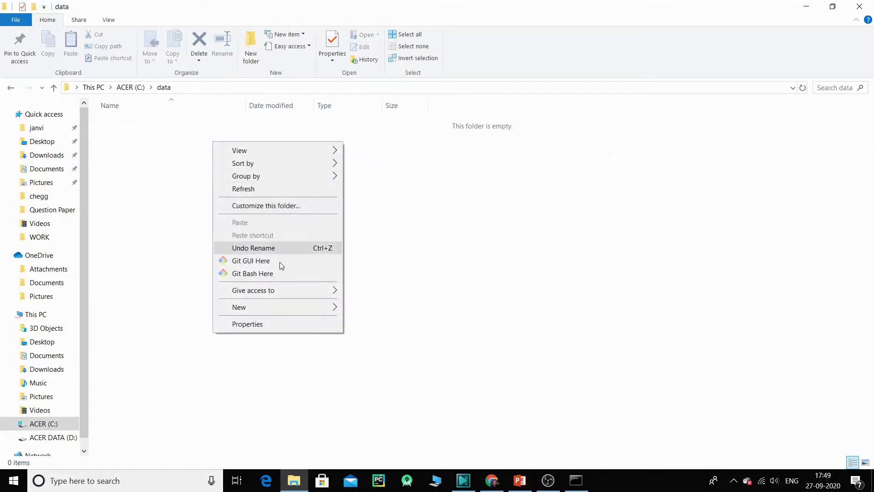
{"action": "mouse_move", "coordinate": [285, 315]}
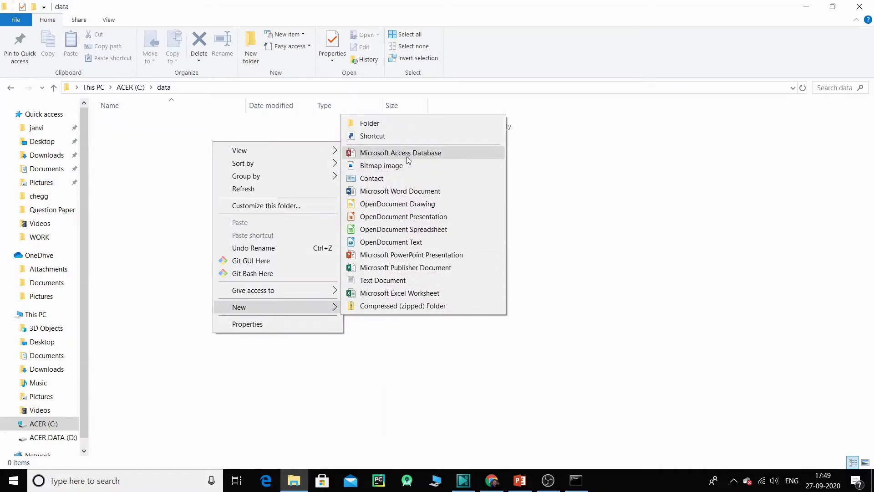
{"action": "left_click", "coordinate": [399, 124]}
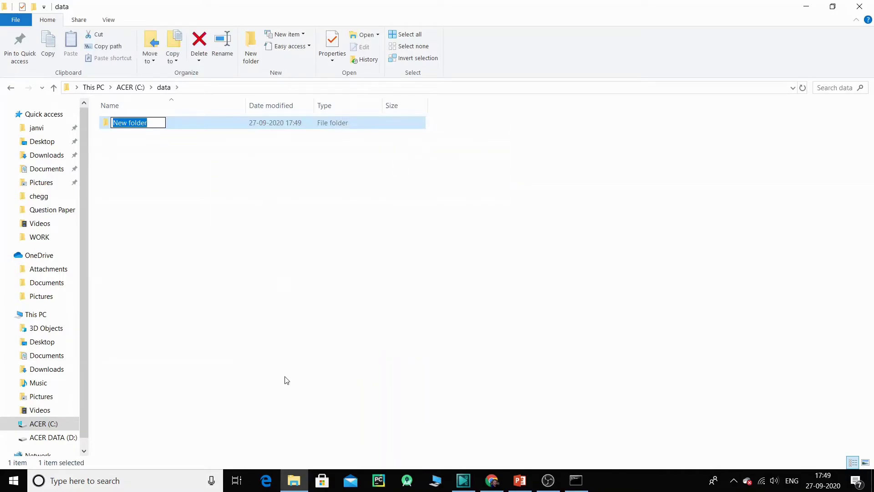
{"action": "type", "text": "db"}
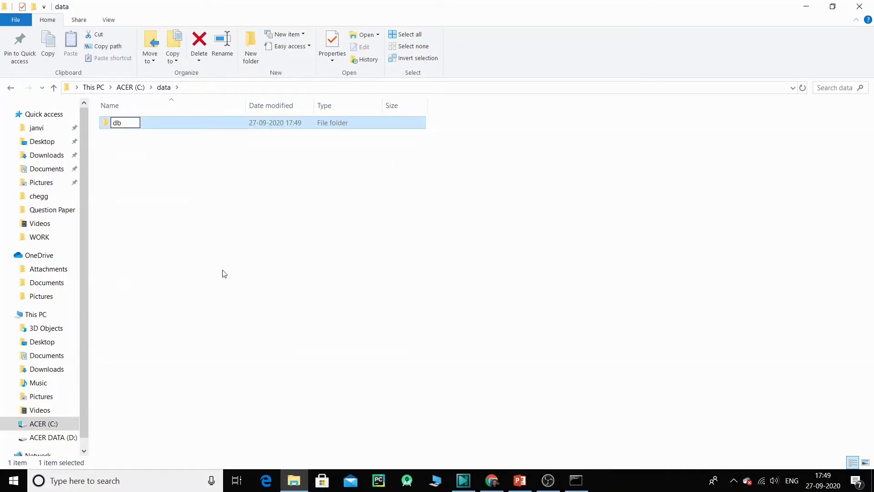
{"action": "left_click", "coordinate": [210, 252]}
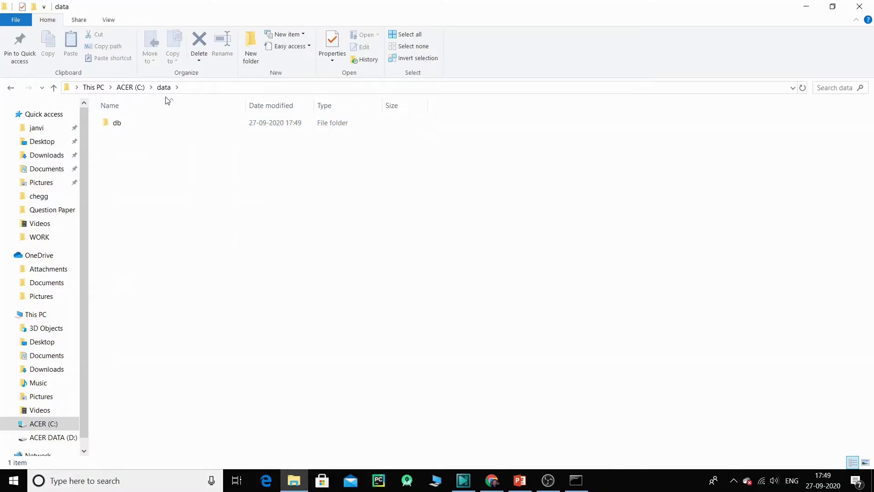
{"action": "left_click", "coordinate": [860, 6]}
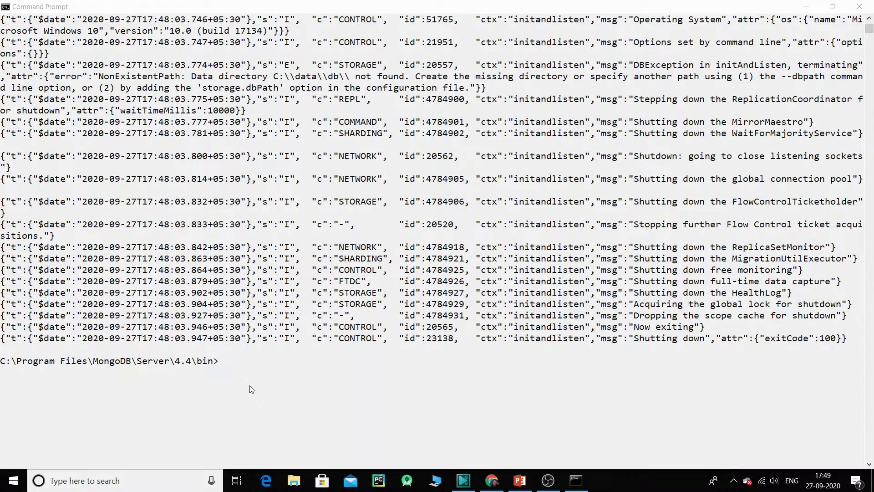
Run mongod again from the bin directory and look through its log output from start to end
{"action": "left_click", "coordinate": [221, 367]}
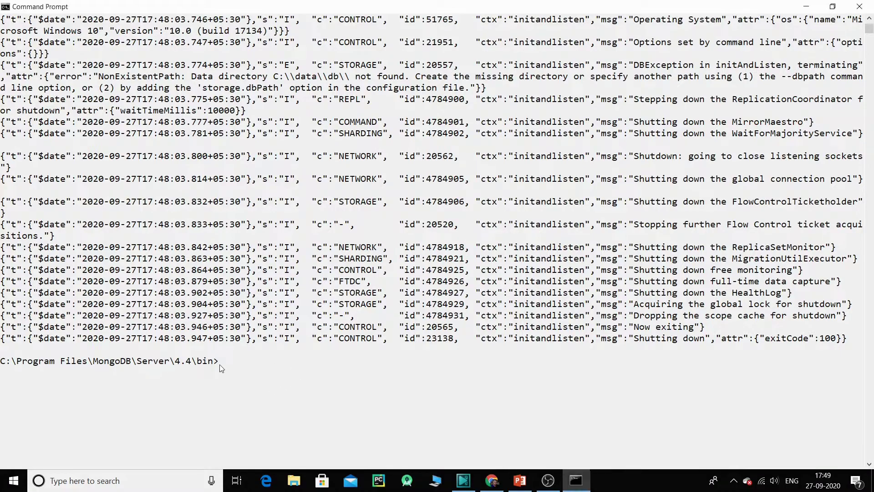
{"action": "type", "text": "mongod"}
{"action": "key", "text": "Return"}
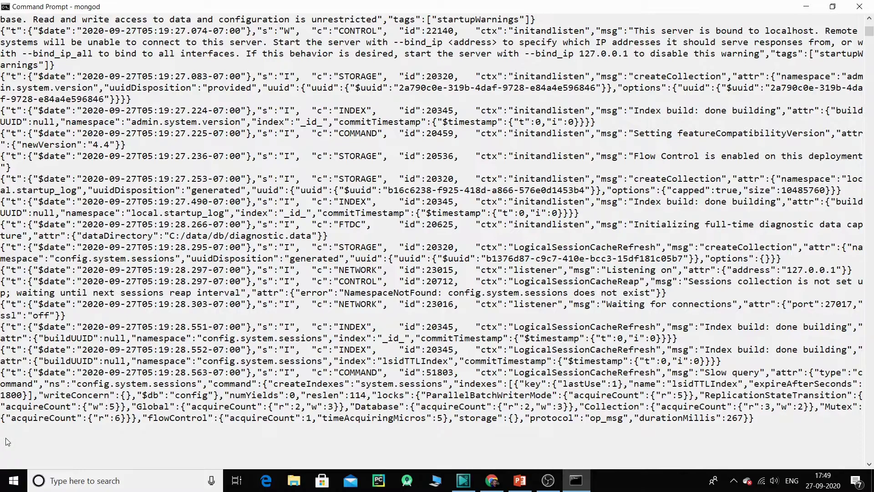
{"action": "scroll", "coordinate": [84, 399], "scroll_direction": "up", "scroll_amount": 20}
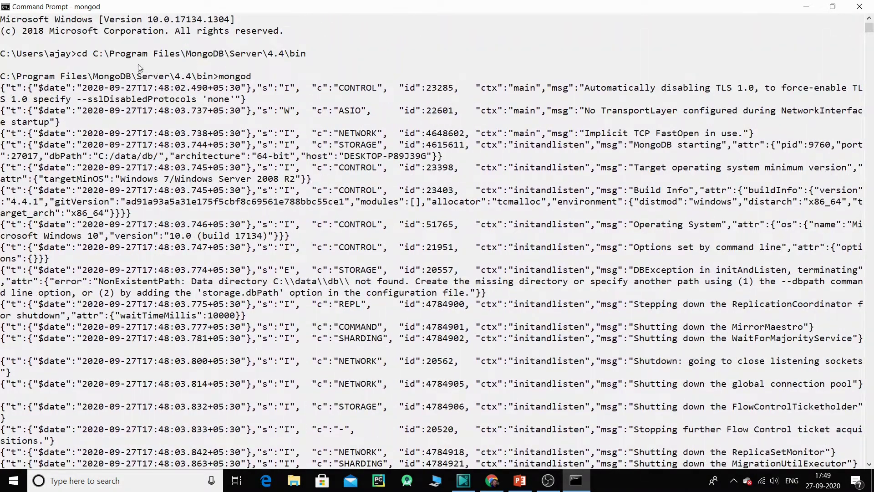
{"action": "scroll", "coordinate": [260, 96], "scroll_direction": "down", "scroll_amount": 10}
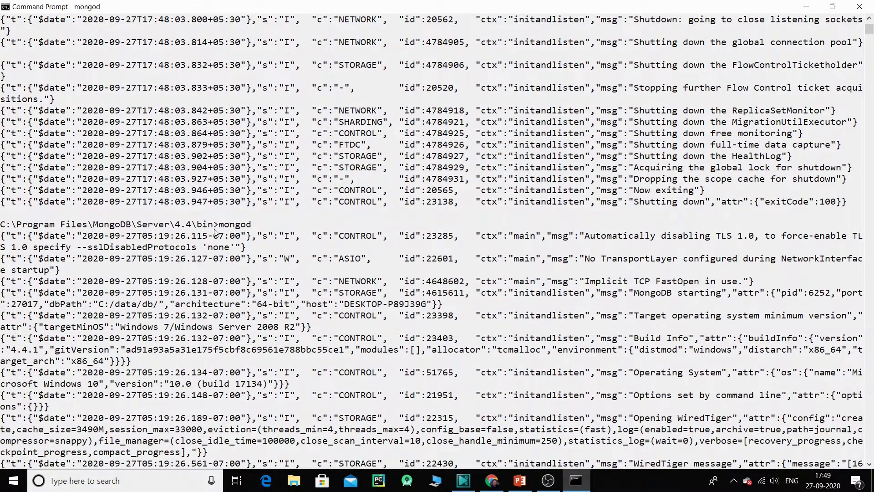
{"action": "scroll", "coordinate": [252, 237], "scroll_direction": "down", "scroll_amount": 1}
{"action": "scroll", "coordinate": [252, 237], "scroll_direction": "down", "scroll_amount": 20}
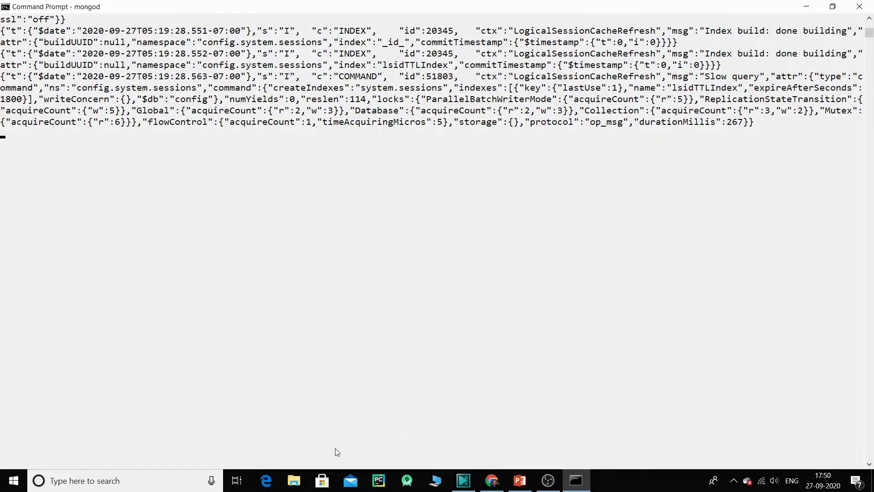
Open C:\data in File Explorer and check what the db folder contains
{"action": "left_click", "coordinate": [435, 480]}
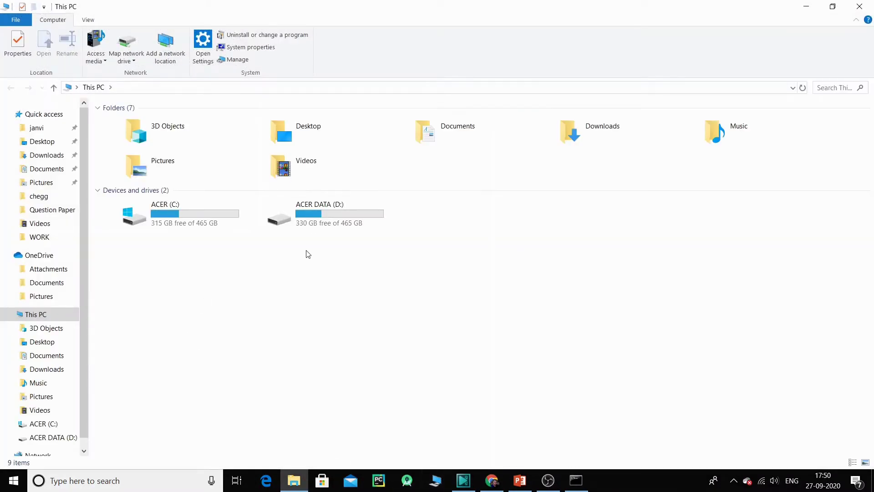
{"action": "double_click", "coordinate": [165, 224]}
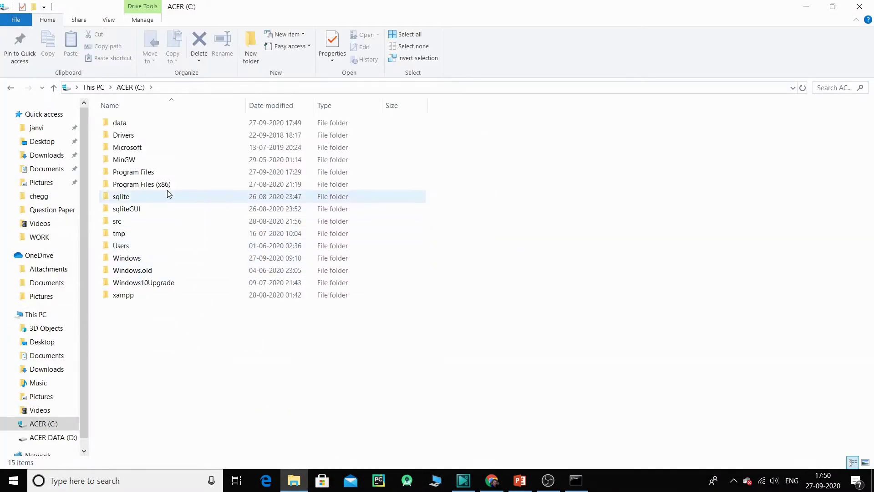
{"action": "double_click", "coordinate": [128, 125]}
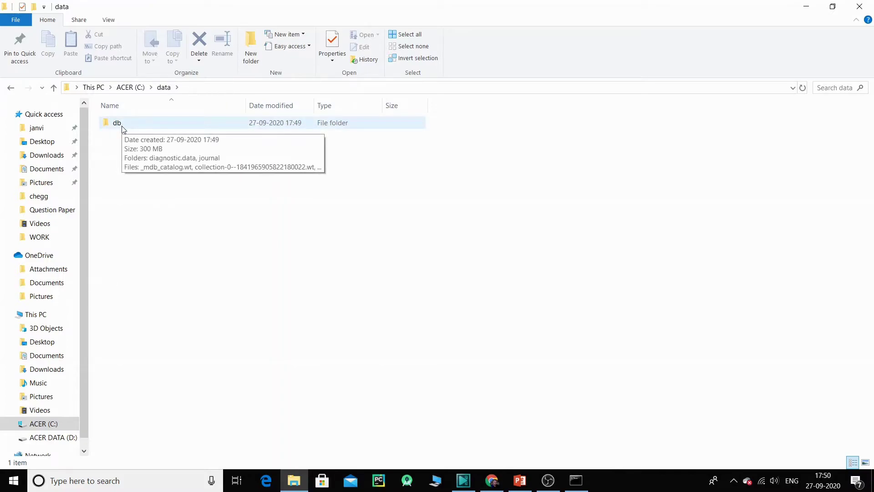
Switch back to the Command Prompt running mongod, set its font size to 36 and look over the end of the log
{"action": "key", "text": "alt+Tab"}
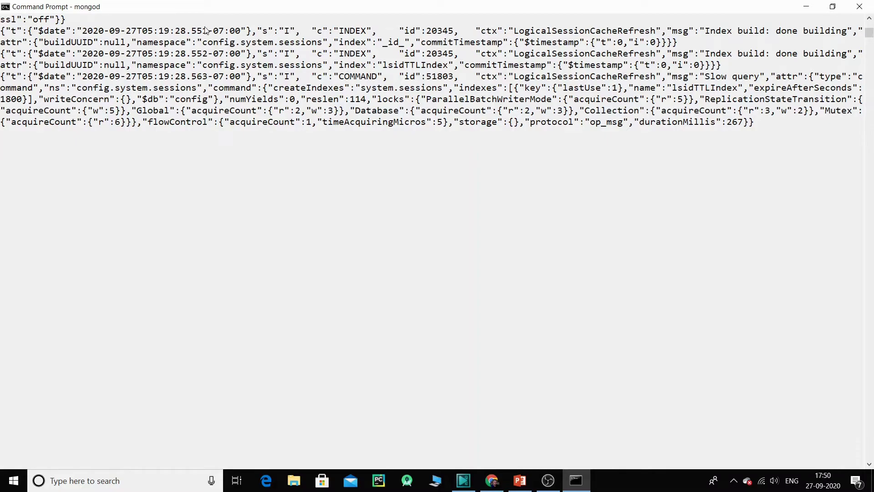
{"action": "right_click", "coordinate": [226, 9]}
{"action": "left_click", "coordinate": [271, 106]}
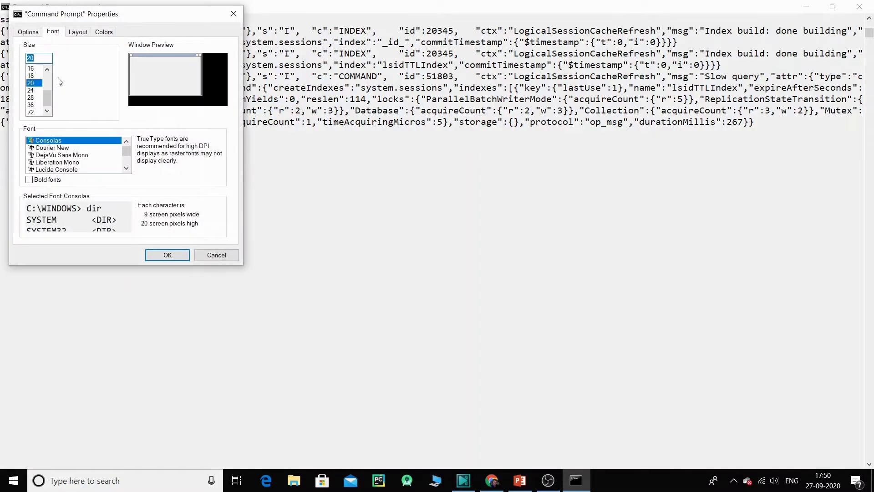
{"action": "left_click", "coordinate": [30, 105]}
{"action": "left_click", "coordinate": [168, 254]}
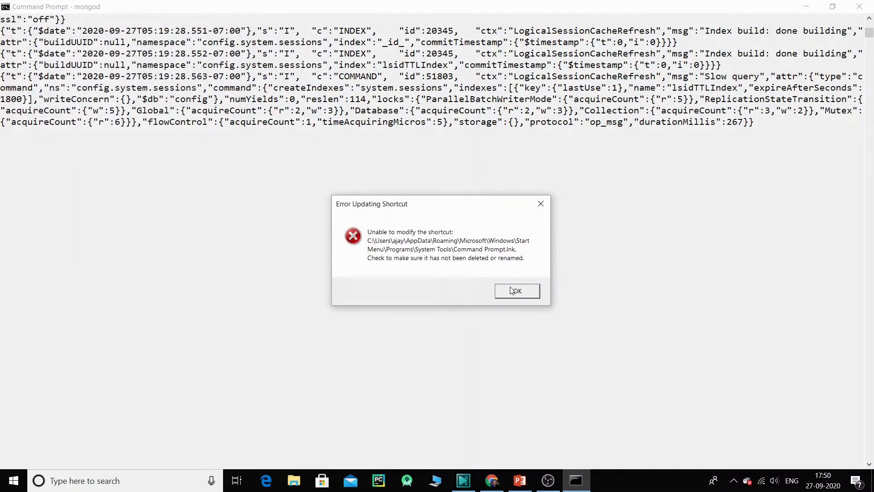
{"action": "key", "text": "Return"}
{"action": "scroll", "coordinate": [482, 238], "scroll_direction": "up", "scroll_amount": 4}
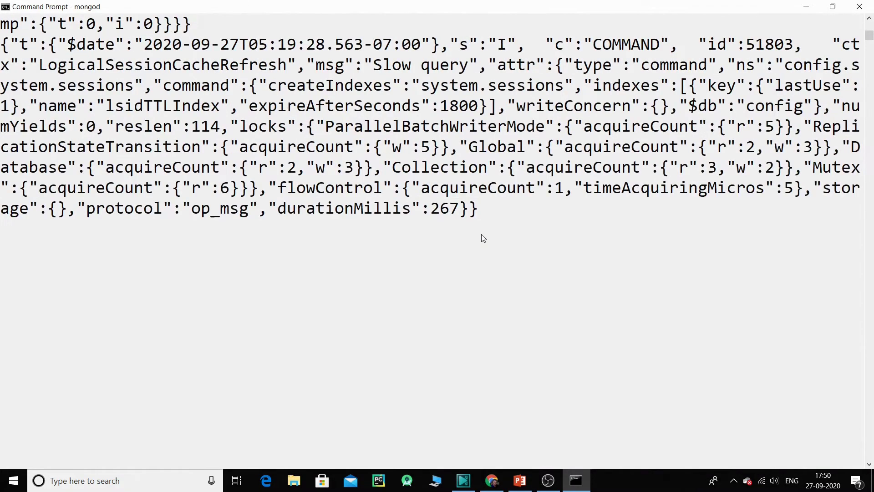
{"action": "scroll", "coordinate": [489, 236], "scroll_direction": "up", "scroll_amount": 3}
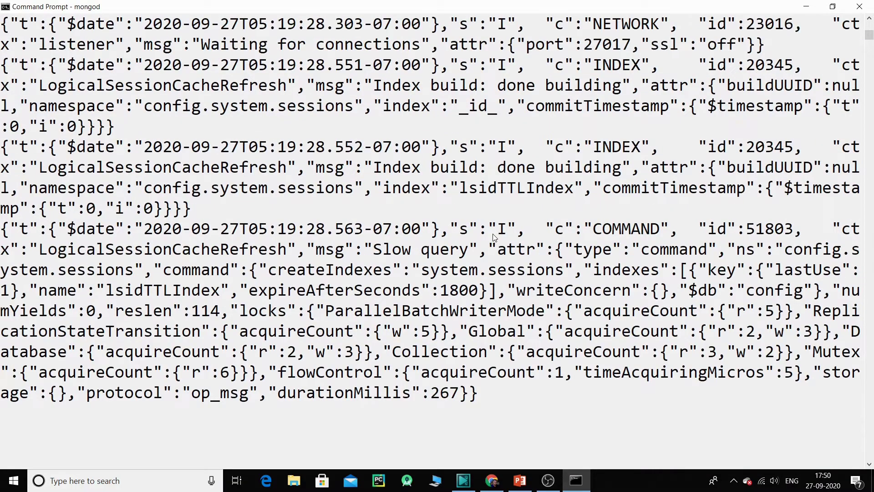
{"action": "scroll", "coordinate": [496, 246], "scroll_direction": "up", "scroll_amount": 1}
{"action": "left_click", "coordinate": [292, 249]}
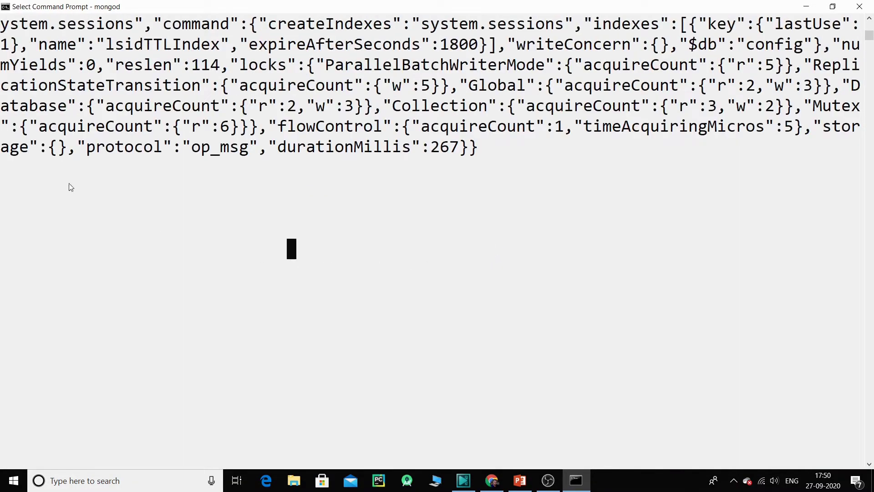
{"action": "left_click", "coordinate": [833, 6]}
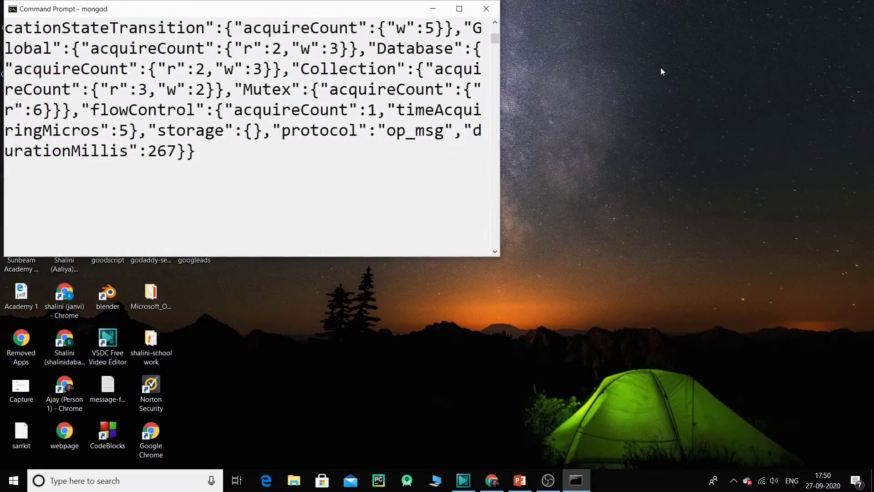
{"action": "left_click", "coordinate": [459, 8]}
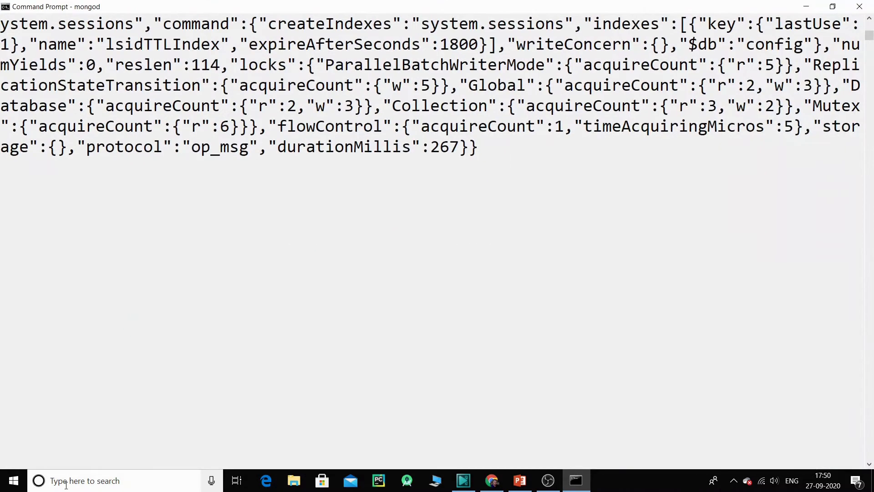
{"action": "left_click_drag", "start_coordinate": [736, 5], "coordinate": [500, 65]}
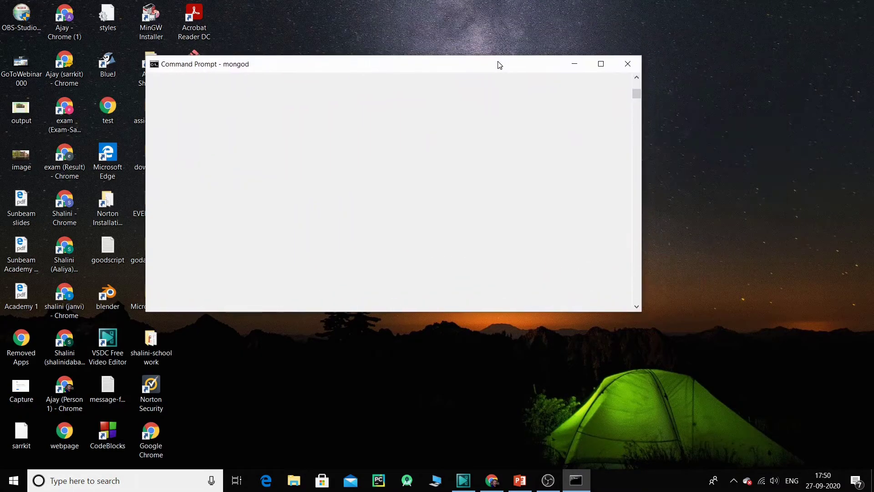
{"action": "left_click", "coordinate": [606, 66]}
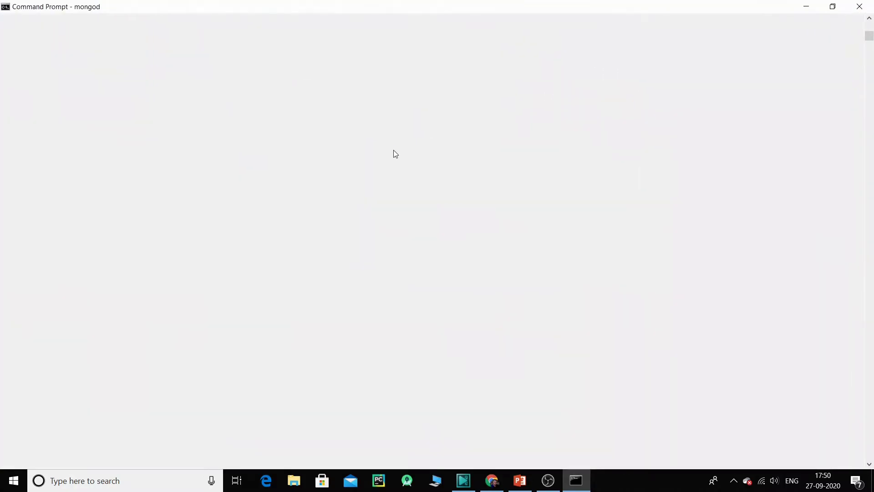
Search Windows for cmd, open a second Command Prompt window and maximize it
{"action": "left_click", "coordinate": [89, 480]}
{"action": "type", "text": "c"}
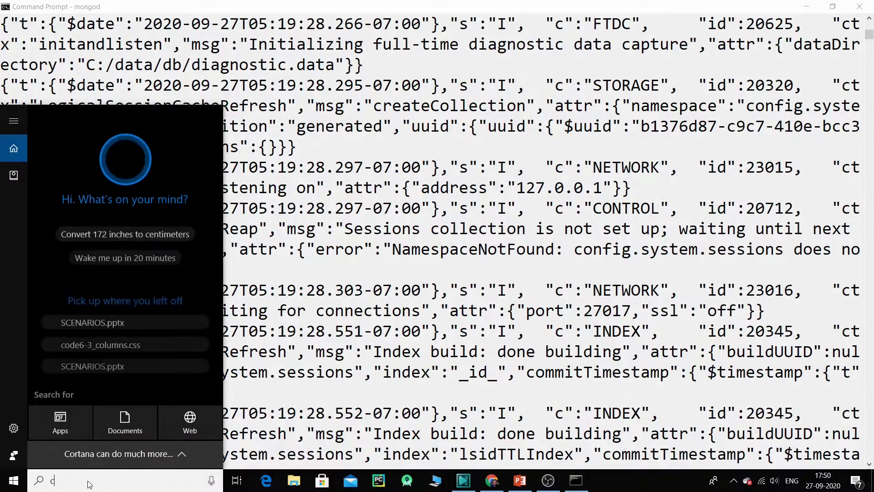
{"action": "type", "text": "md"}
{"action": "left_click", "coordinate": [63, 168]}
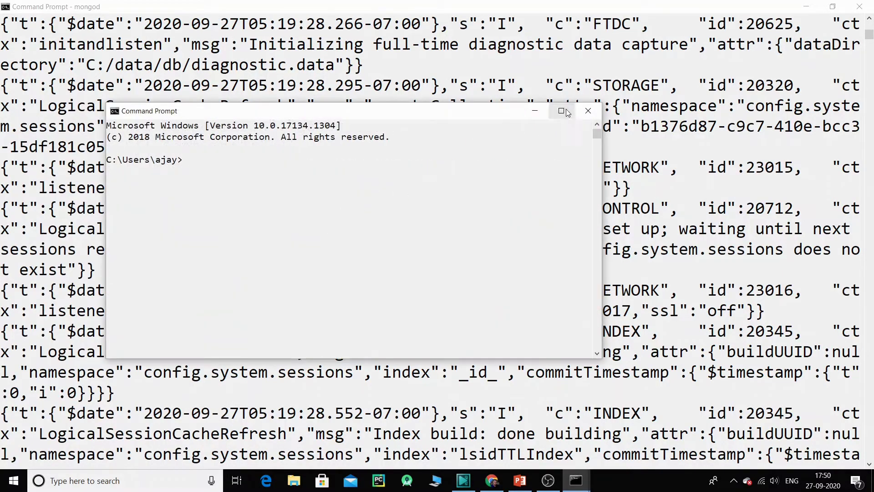
{"action": "left_click", "coordinate": [562, 111]}
Set the font size of the second Command Prompt window to 36
{"action": "right_click", "coordinate": [412, 10]}
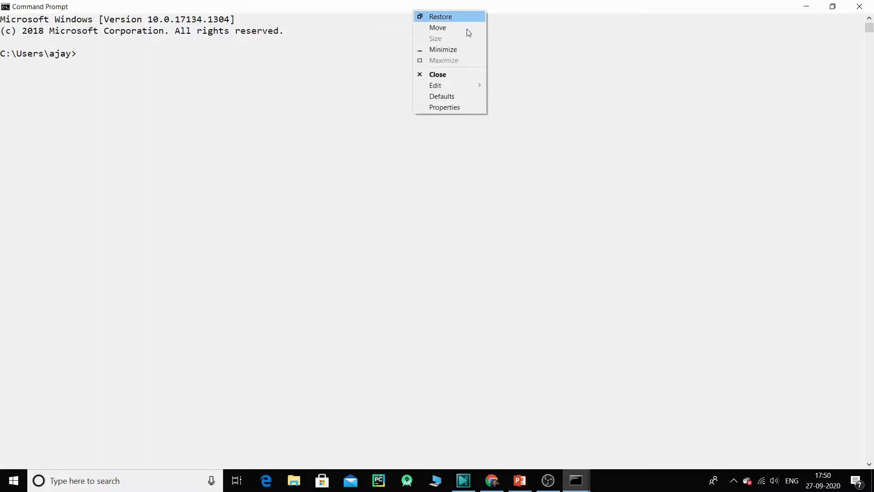
{"action": "left_click", "coordinate": [460, 106]}
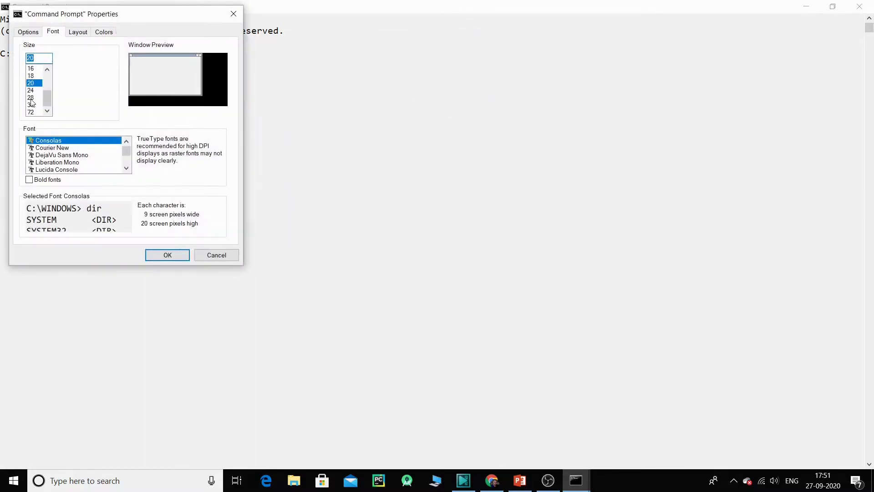
{"action": "left_click", "coordinate": [32, 105]}
{"action": "left_click", "coordinate": [167, 255]}
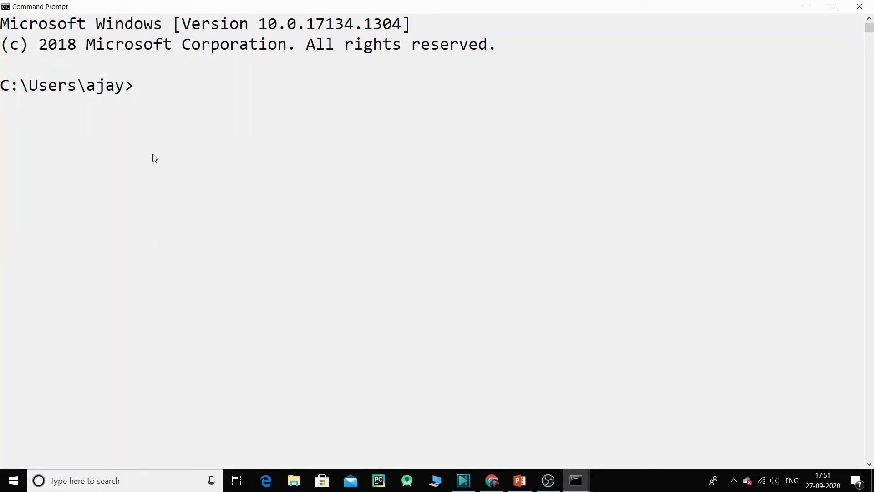
Change to the C:\Program Files\MongoDB\Server\4.4\bin directory and start the mongo shell
{"action": "left_click", "coordinate": [133, 90]}
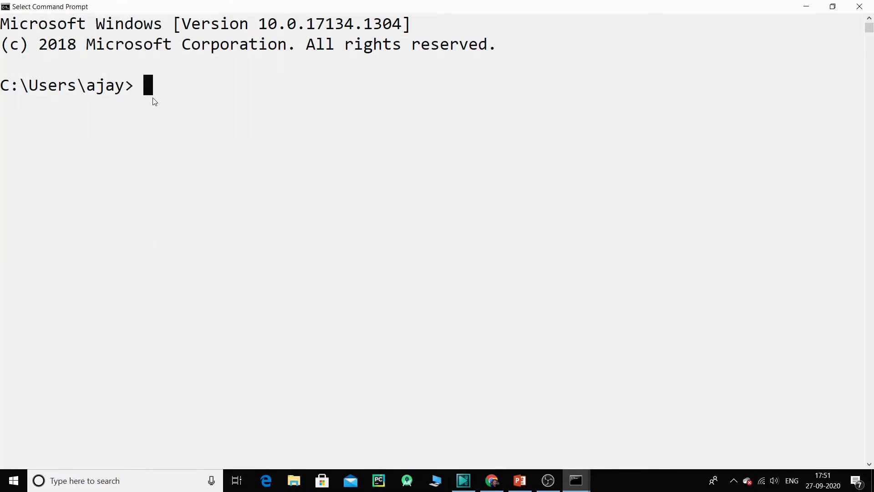
{"action": "type", "text": "cd C:\\Program Files\\MongoDB\\Server\\4.4\\bin"}
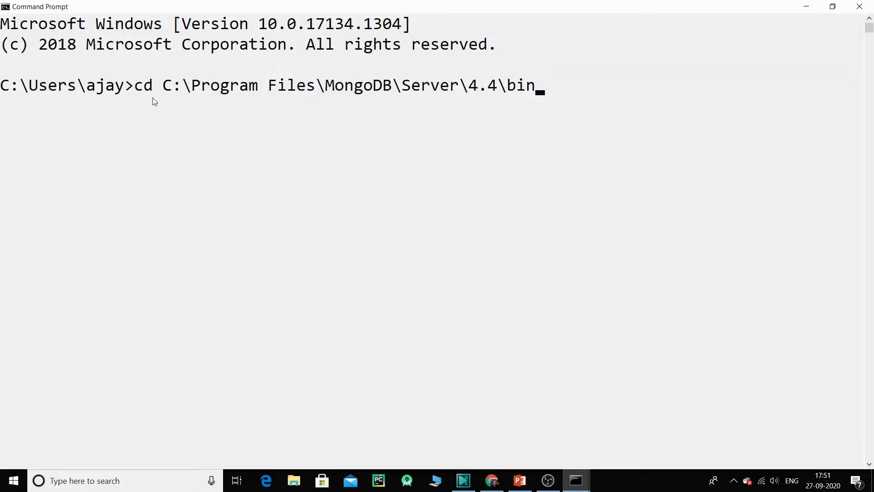
{"action": "key", "text": "Return"}
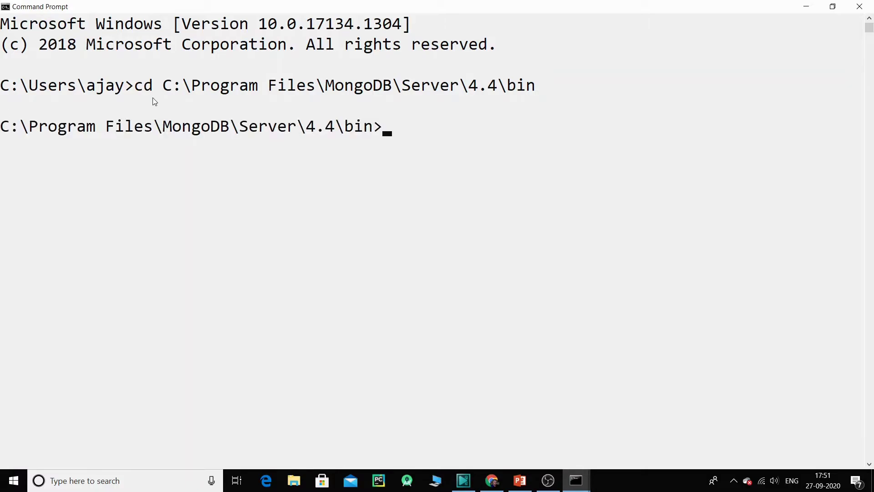
{"action": "type", "text": "mongo"}
{"action": "key", "text": "Return"}
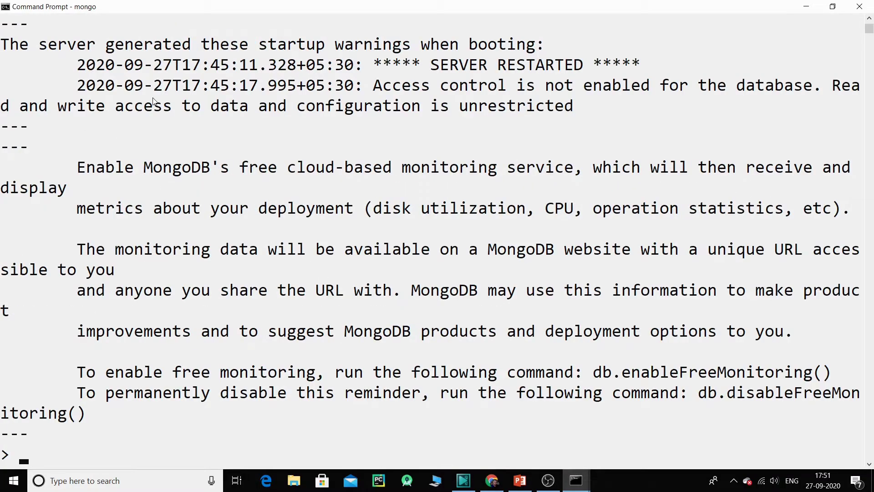
List the existing databases with show dbs and switch to a database called sunbeam
{"action": "scroll", "coordinate": [154, 101], "scroll_direction": "down", "scroll_amount": 4}
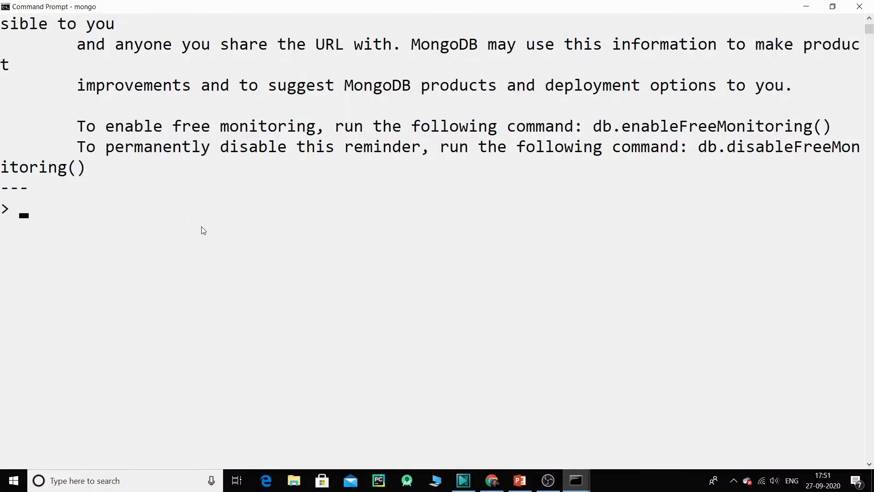
{"action": "type", "text": "show dbs"}
{"action": "key", "text": "Return"}
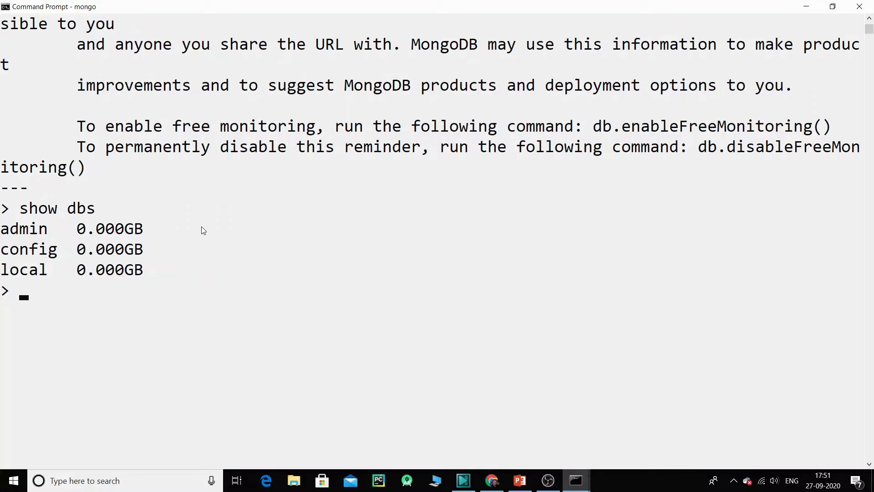
{"action": "type", "text": "use sunbeam"}
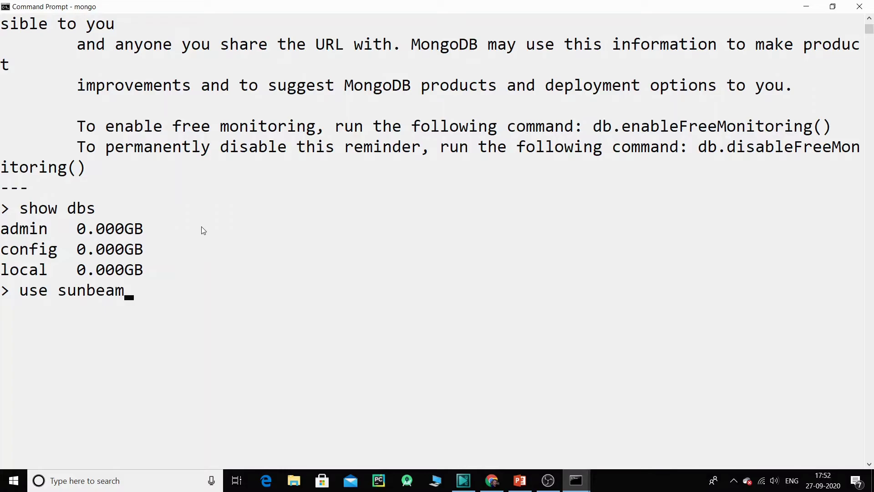
{"action": "key", "text": "Return"}
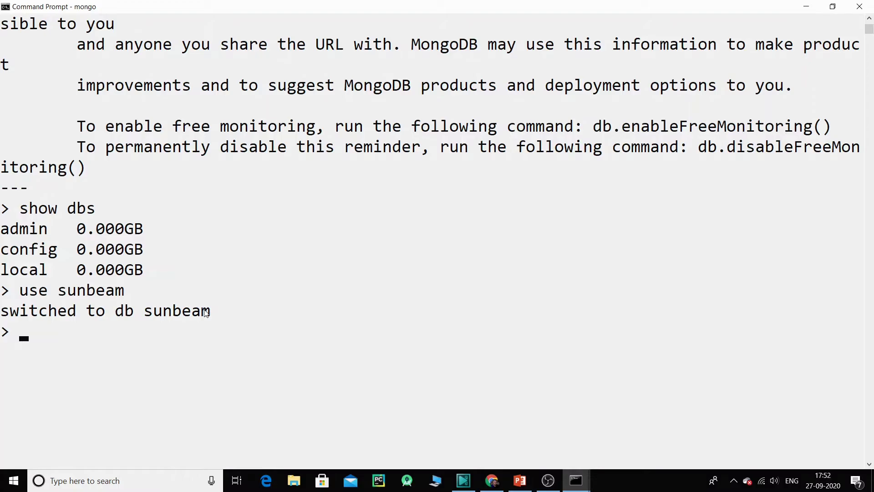
Insert a document into the student collection with db.student.insert, giving "ID" the value 1 and "name" the student's first name
{"action": "type", "text": "db.coll"}
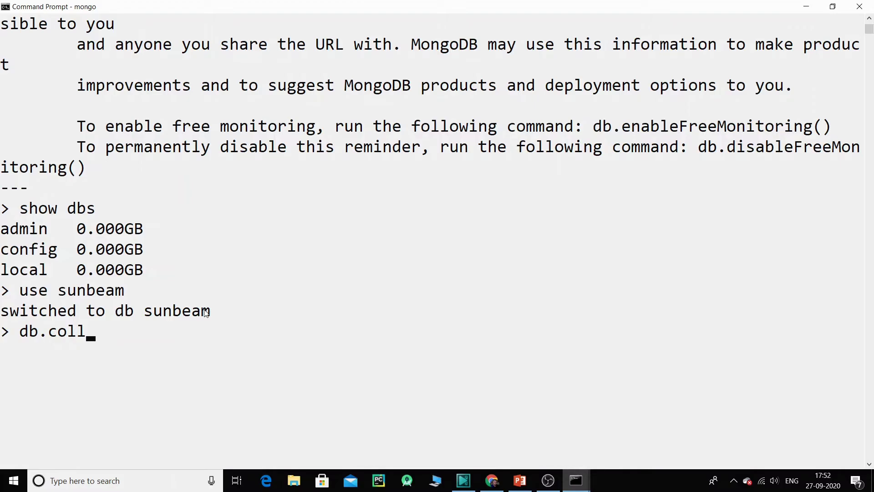
{"action": "key", "text": "BackSpace"}
{"action": "key", "text": "BackSpace"}
{"action": "key", "text": "BackSpace"}
{"action": "key", "text": "BackSpace"}
{"action": "type", "text": "student"}
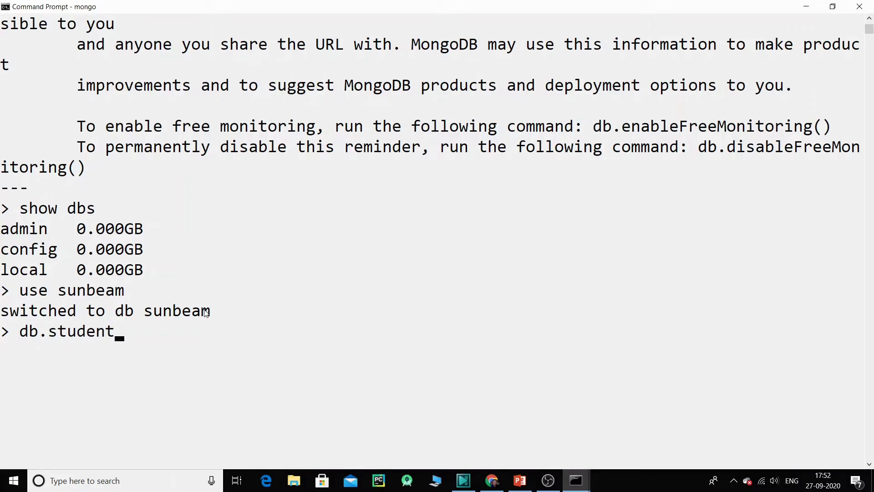
{"action": "type", "text": ".insert()"}
{"action": "key", "text": "Left"}
{"action": "type", "text": "{}"}
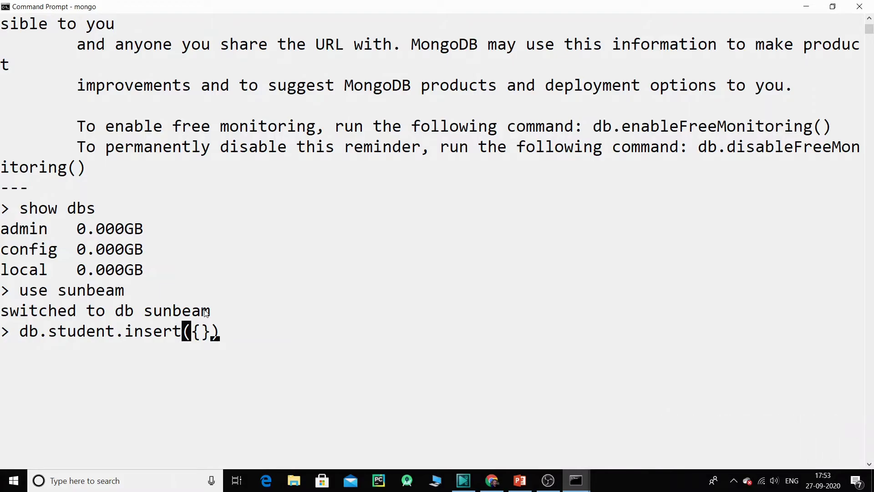
{"action": "key", "text": "Left"}
{"action": "type", "text": "\"ID\":1"}
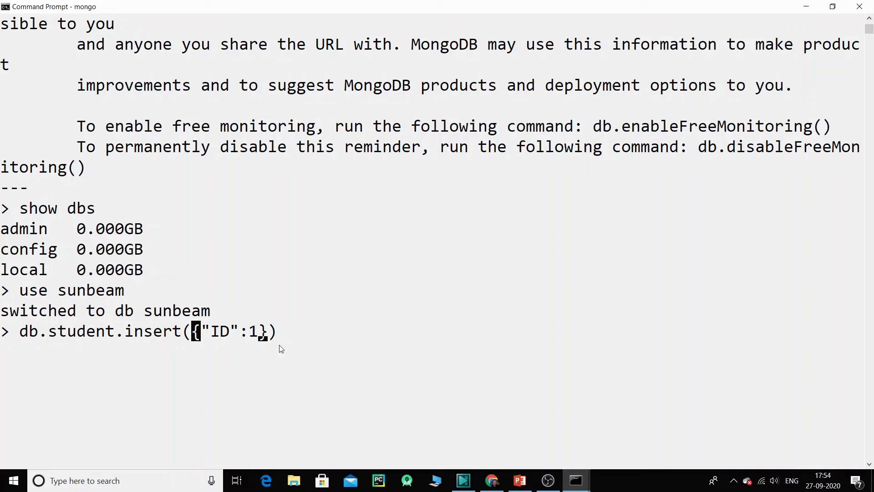
{"action": "type", "text": ",\"name\":\"ajay\""}
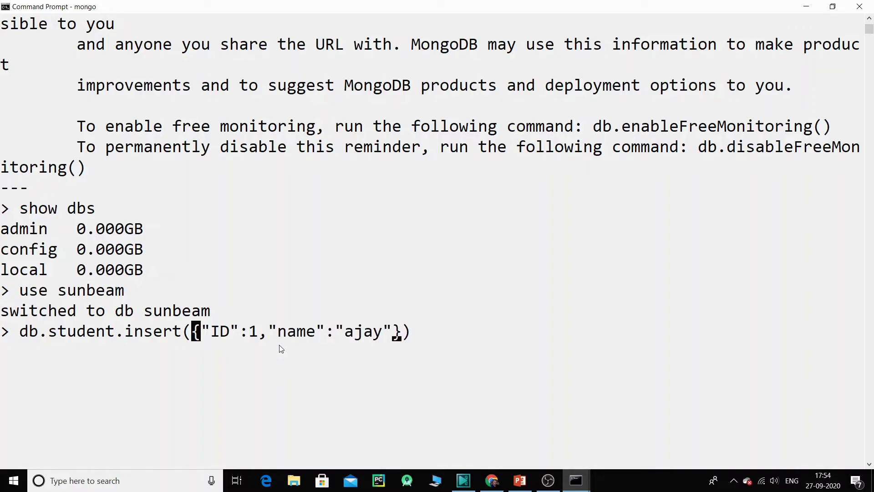
{"action": "key", "text": "Return"}
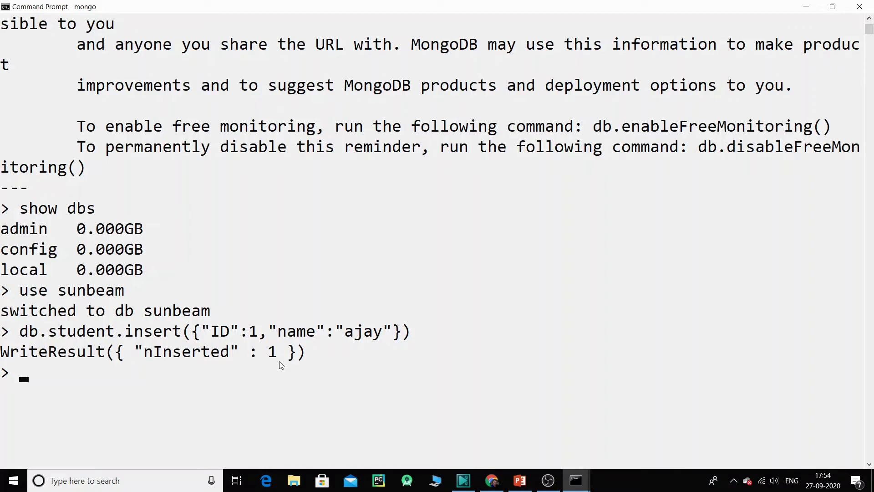
List the databases again and display the student collection's documents with db.student.find()
{"action": "type", "text": "show dbs"}
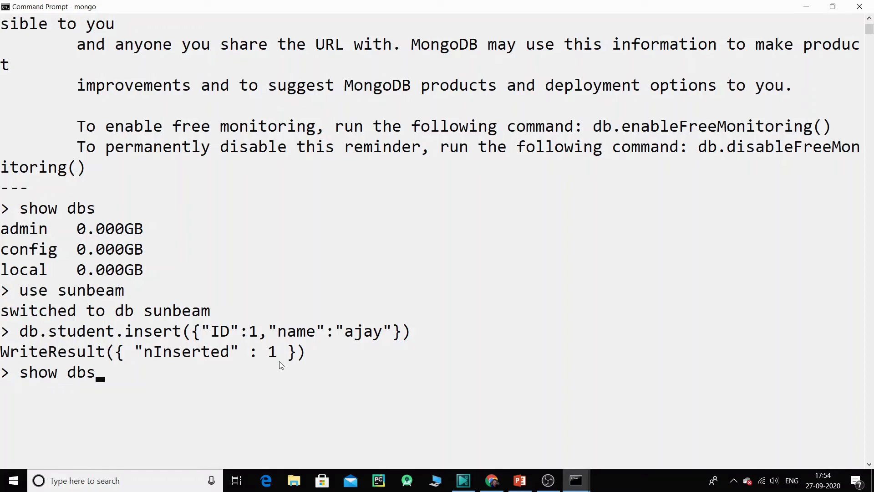
{"action": "key", "text": "Return"}
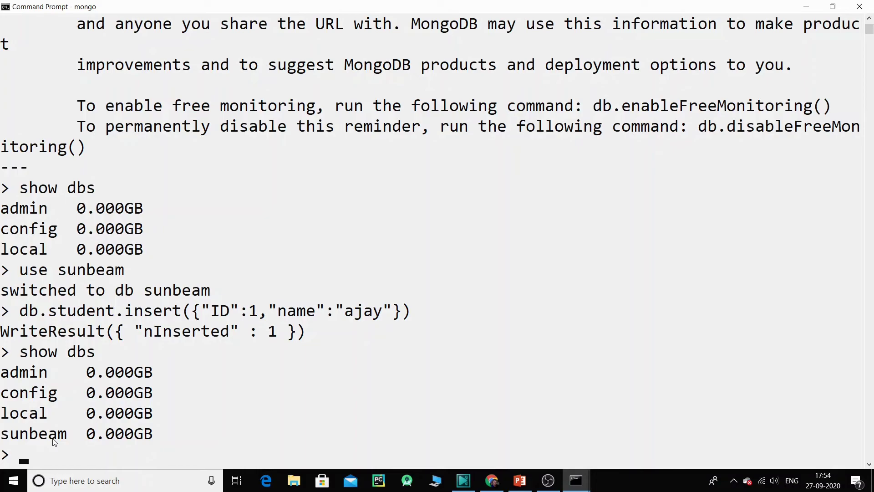
{"action": "type", "text": "db.student"}
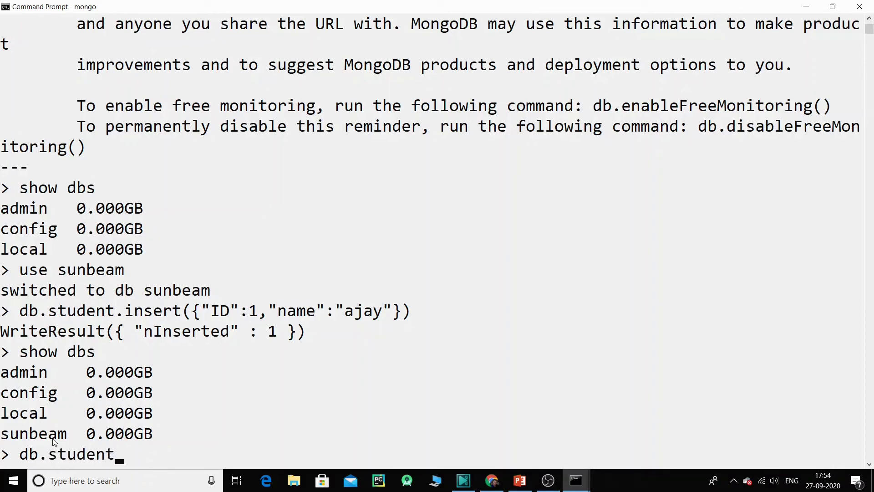
{"action": "type", "text": ".find()"}
{"action": "key", "text": "Return"}
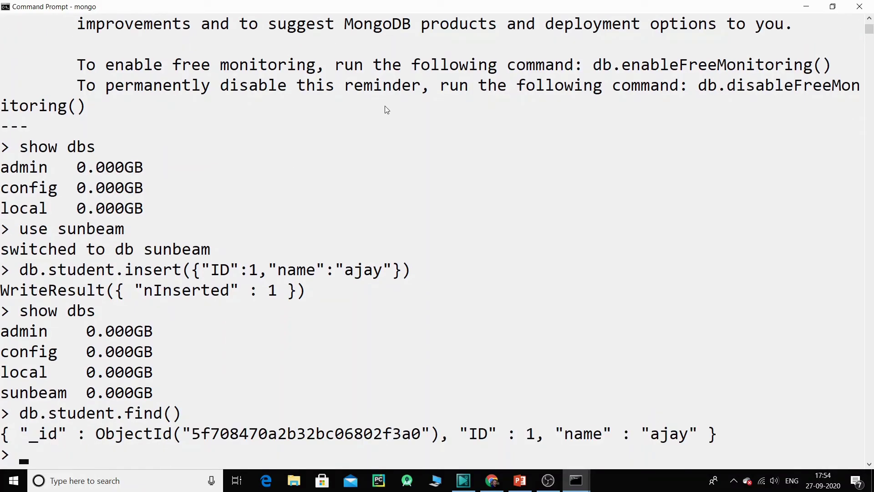
{"action": "scroll", "coordinate": [428, 155], "scroll_direction": "down", "scroll_amount": 3}
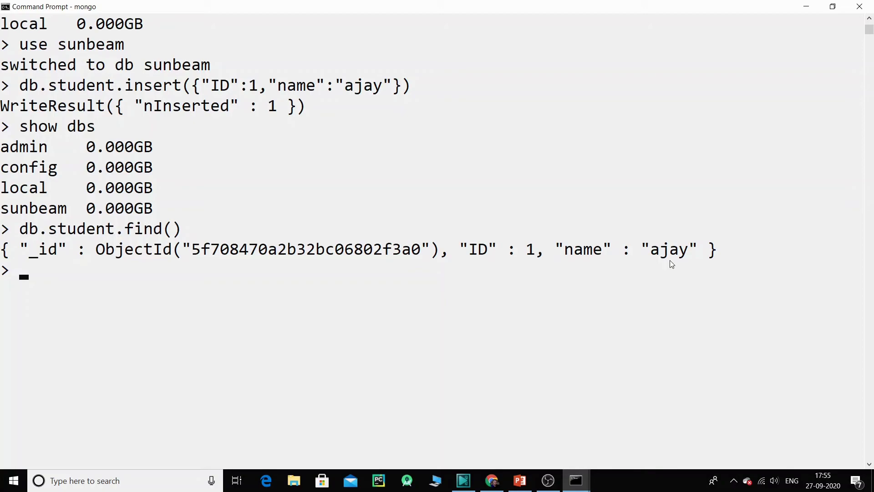
Recall the earlier db.student.insert command and move the cursor back to just before its "name" field for editing
{"action": "key", "text": "Up"}
{"action": "key", "text": "Up"}
{"action": "key", "text": "Up"}
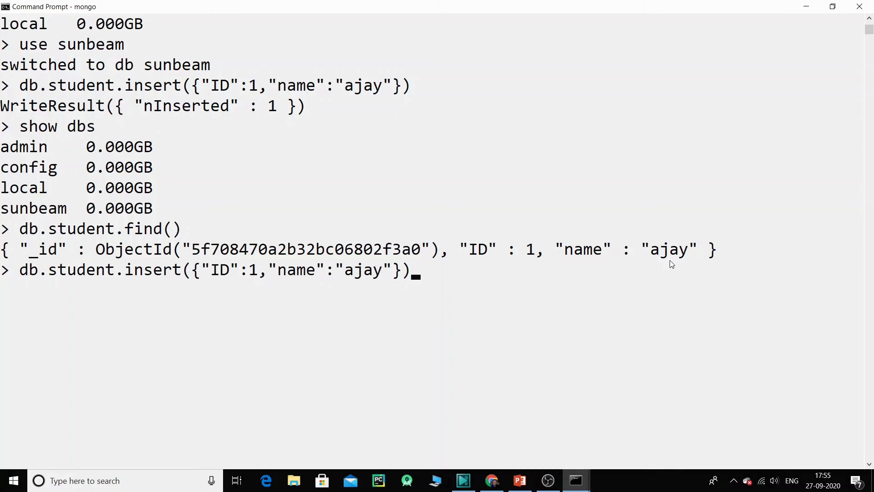
{"action": "key", "text": "Left"}
{"action": "key", "text": "Left"}
{"action": "key", "text": "Left"}
{"action": "key", "text": "Left"}
{"action": "key", "text": "Left"}
{"action": "key", "text": "Left"}
{"action": "key", "text": "Left"}
{"action": "key", "text": "Left"}
{"action": "key", "text": "Left"}
{"action": "key", "text": "Left"}
{"action": "key", "text": "Left"}
{"action": "key", "text": "Left"}
{"action": "key", "text": "Left"}
{"action": "key", "text": "Left"}
{"action": "key", "text": "Left"}
{"action": "key", "text": "Left"}
{"action": "key", "text": "Left"}
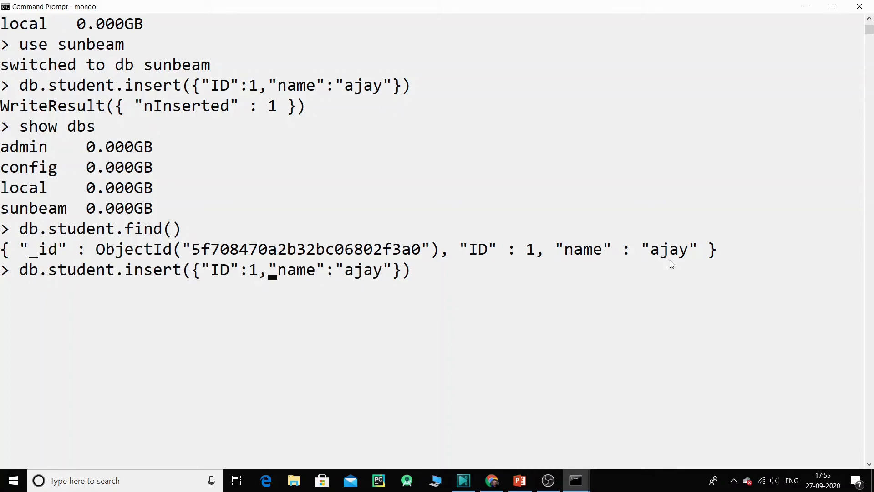